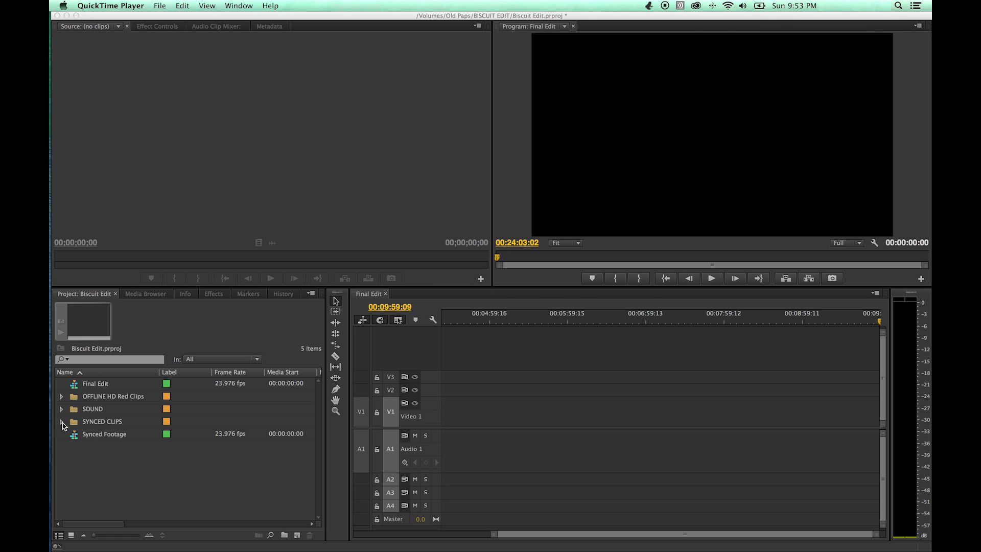
# - Bring Premiere Pro forward and expand the SYNCED CLIPS bin to list its Scene takes
pyautogui.click(62, 422)
pyautogui.click(61, 422)
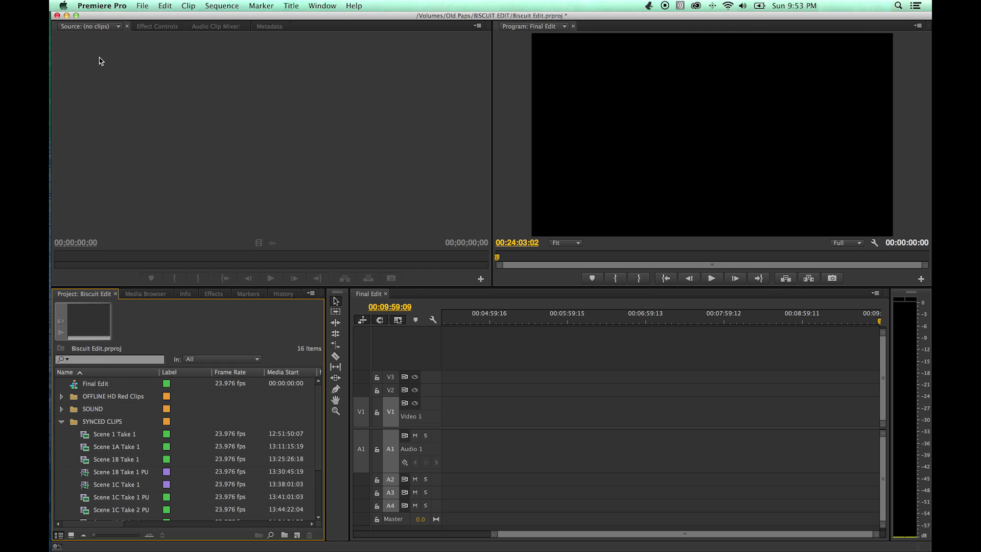
pyautogui.click(105, 6)
pyautogui.moveTo(147, 36)
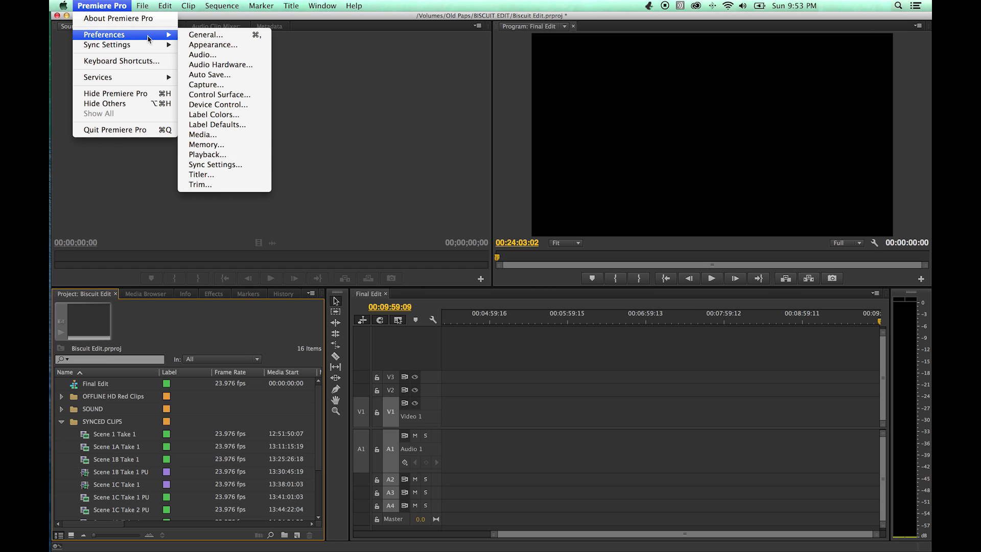
pyautogui.click(217, 155)
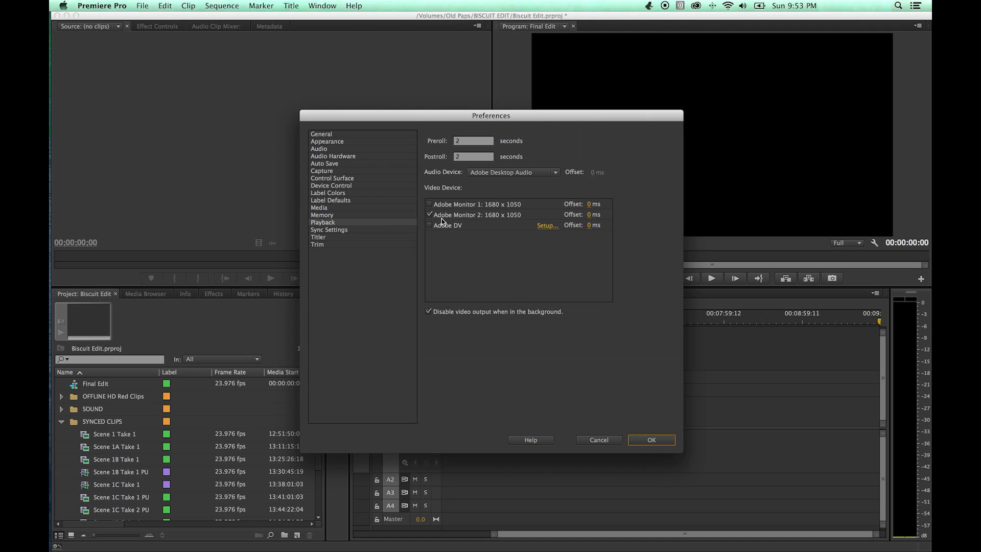
pyautogui.click(442, 221)
pyautogui.click(656, 440)
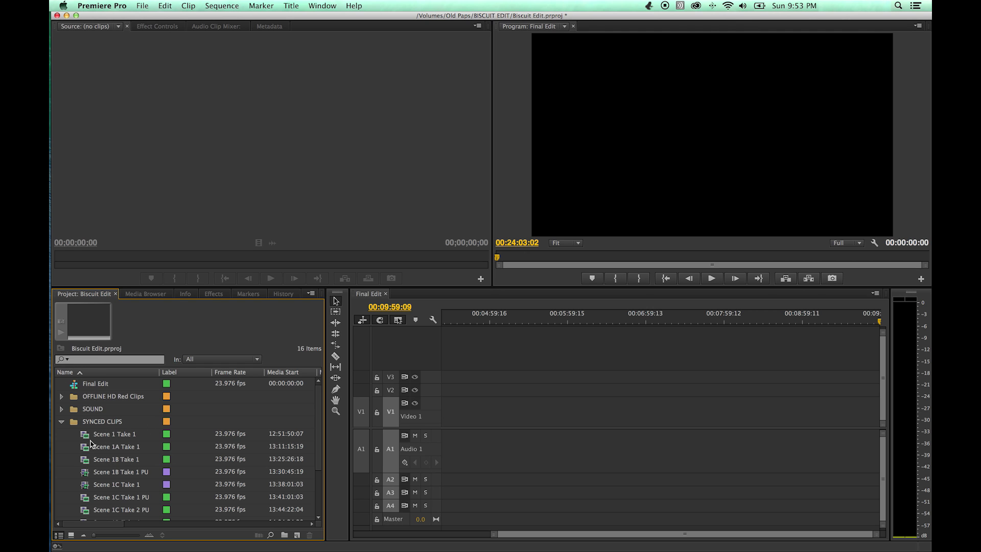
# - Collapse the SYNCED CLIPS bin and expand the OFFLINE HD Red Clips bin
pyautogui.moveTo(91, 443)
pyautogui.click(61, 421)
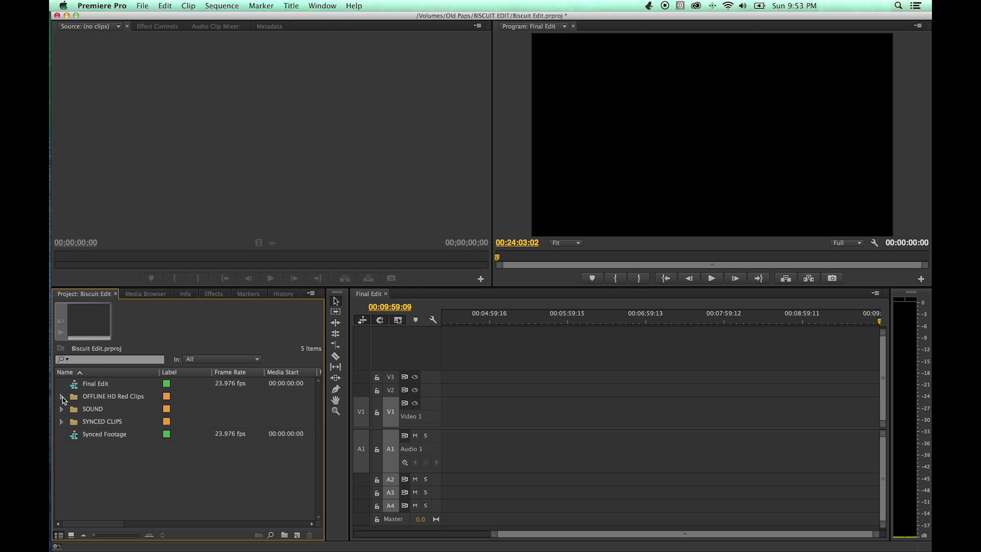
pyautogui.click(61, 396)
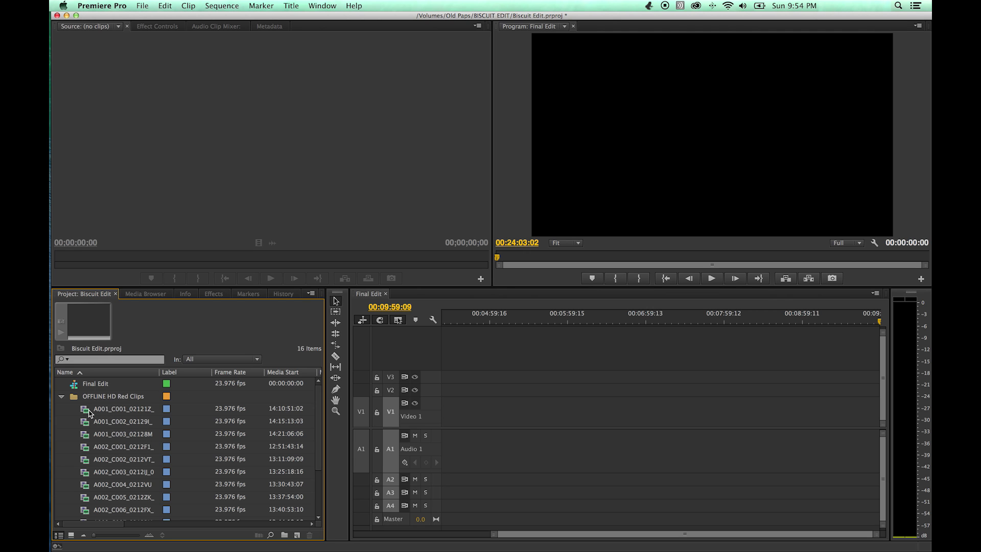
# - Select the A001 and A002 clips in turn to view their info in the preview area
pyautogui.click(89, 412)
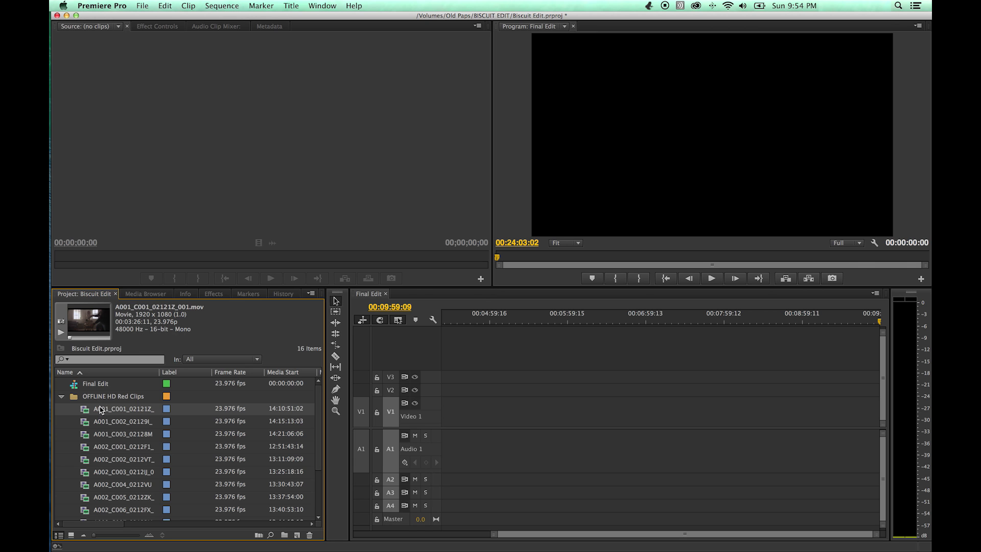
pyautogui.click(95, 424)
pyautogui.click(102, 444)
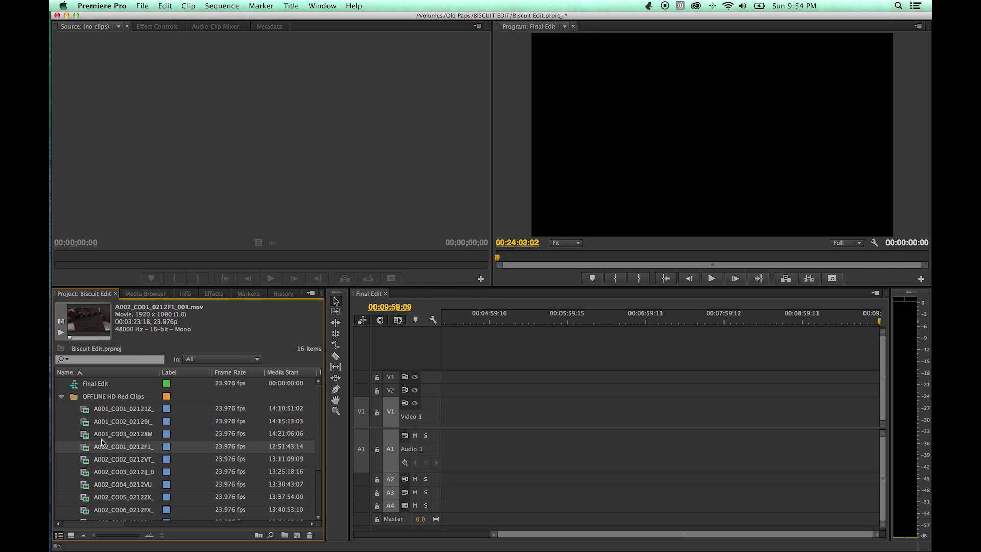
pyautogui.click(90, 410)
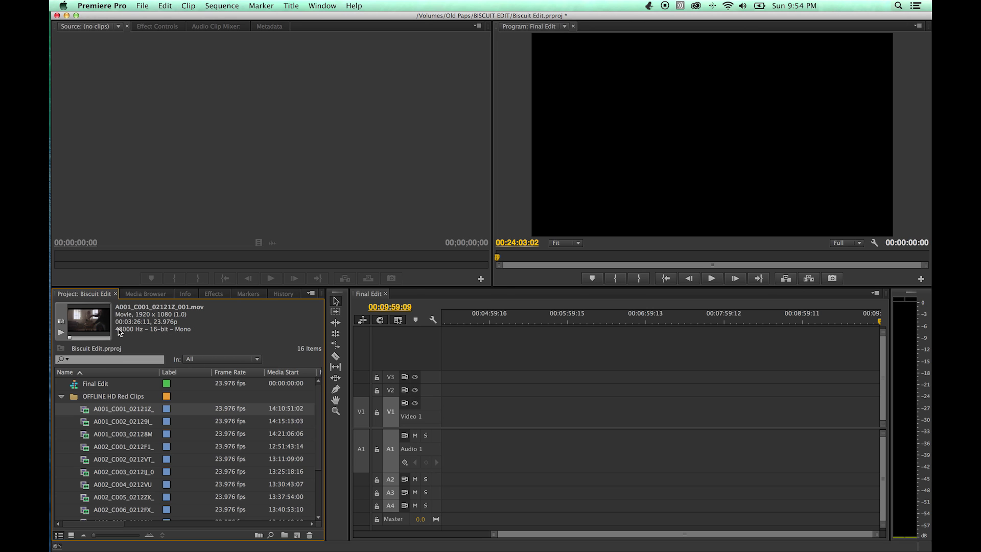
pyautogui.click(311, 294)
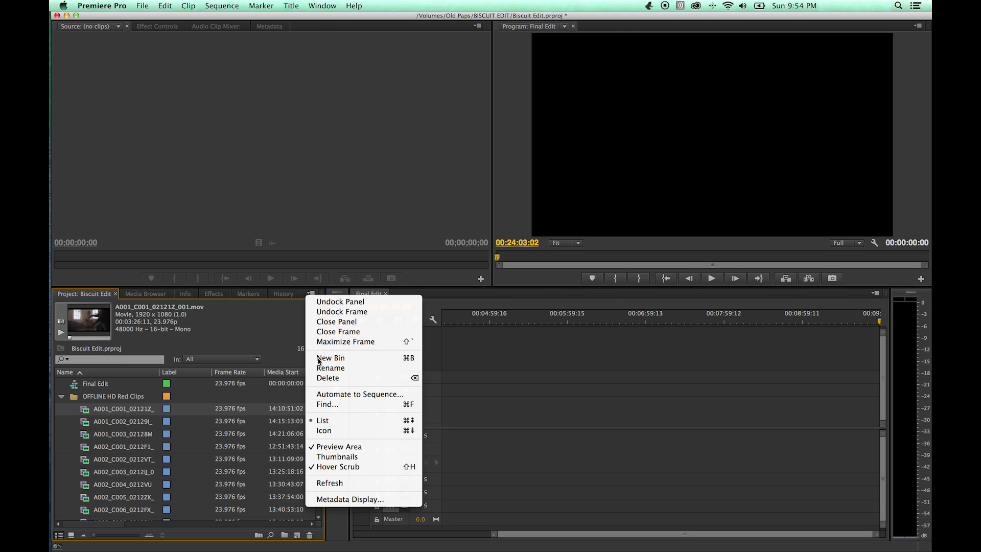
pyautogui.click(338, 447)
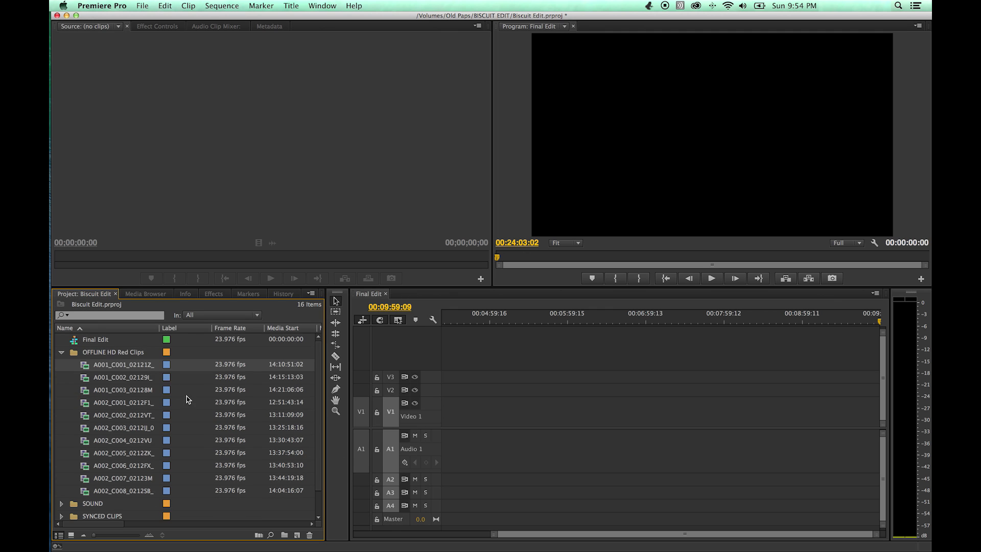
pyautogui.click(111, 378)
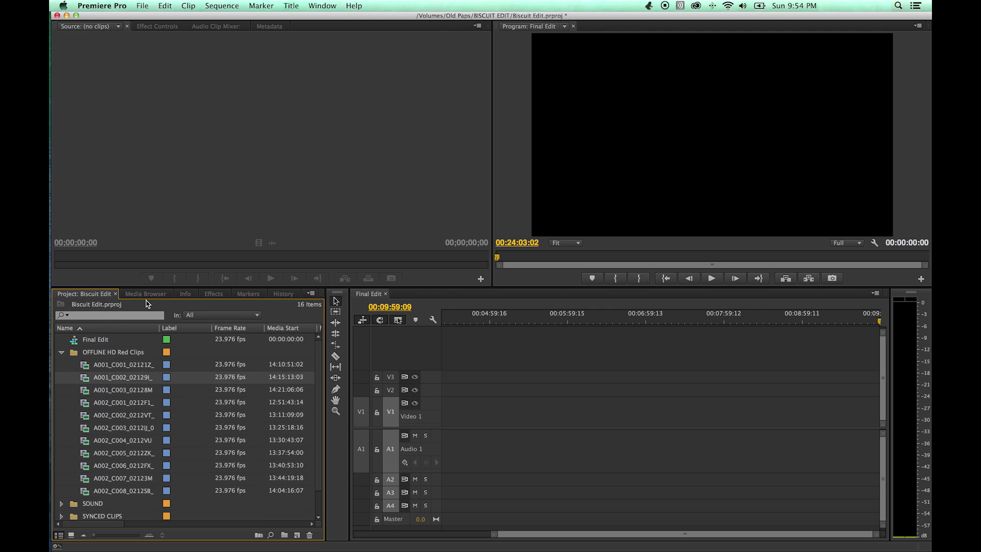
pyautogui.click(92, 369)
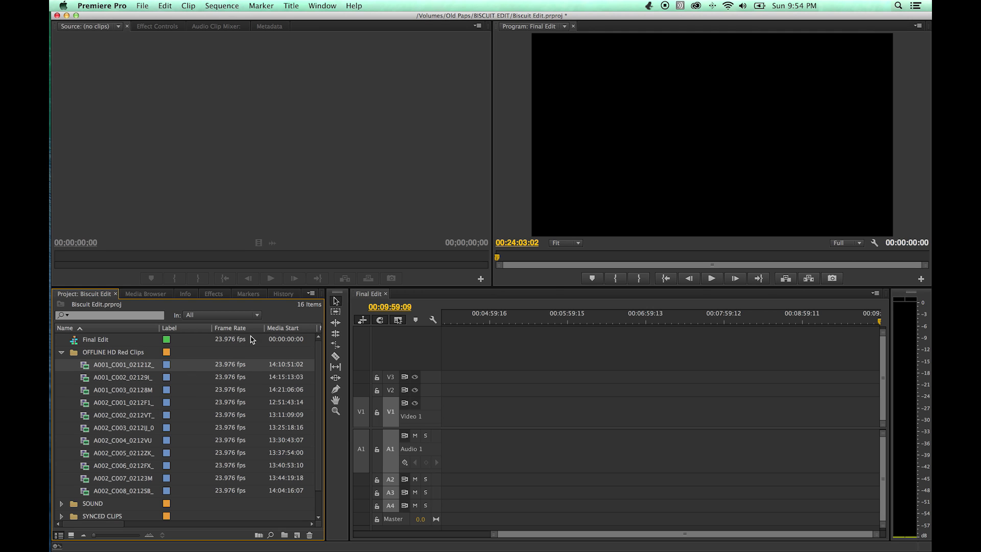
pyautogui.click(310, 294)
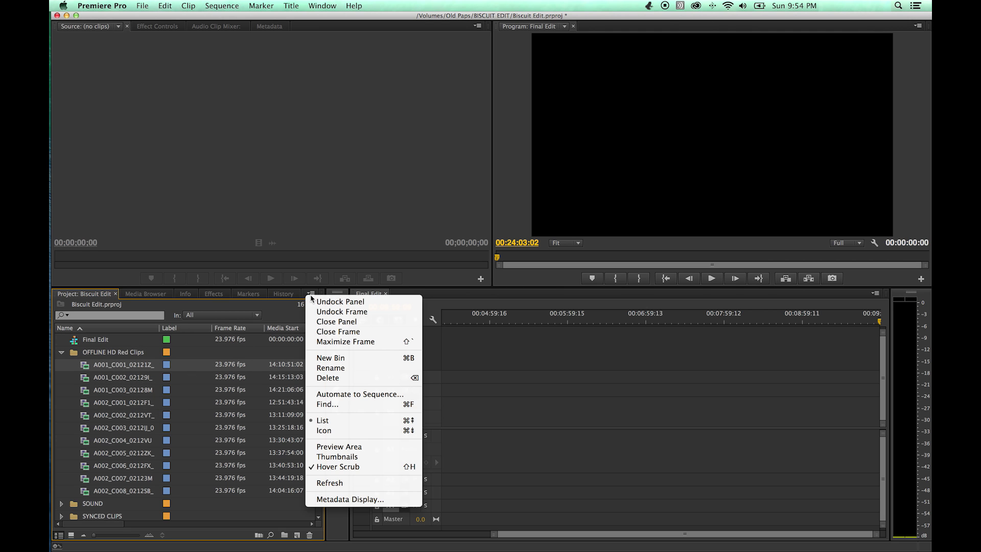
pyautogui.click(330, 448)
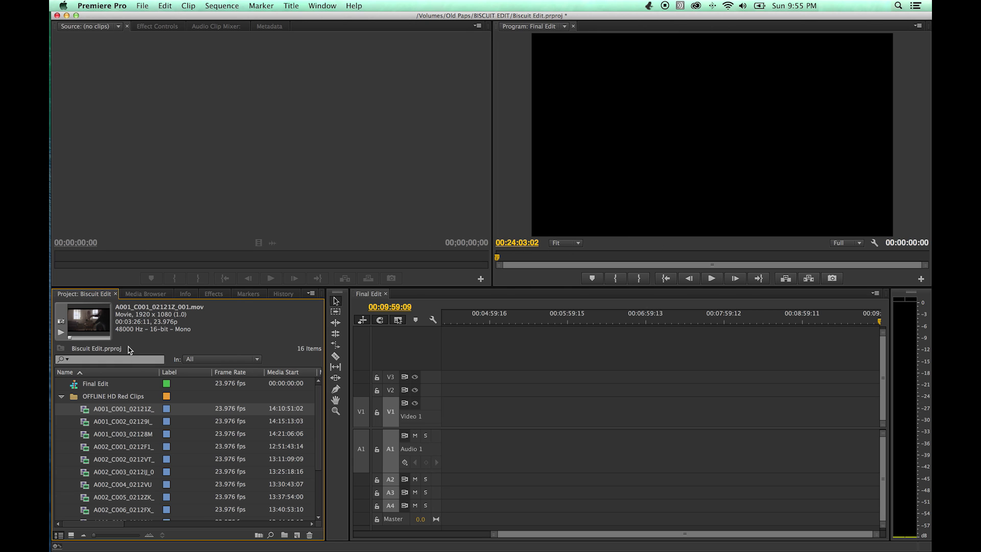
# - Launch Calculator and compute 1920/1080, giving 1.77777777777778
pyautogui.press('super+space')
pyautogui.write('calc')
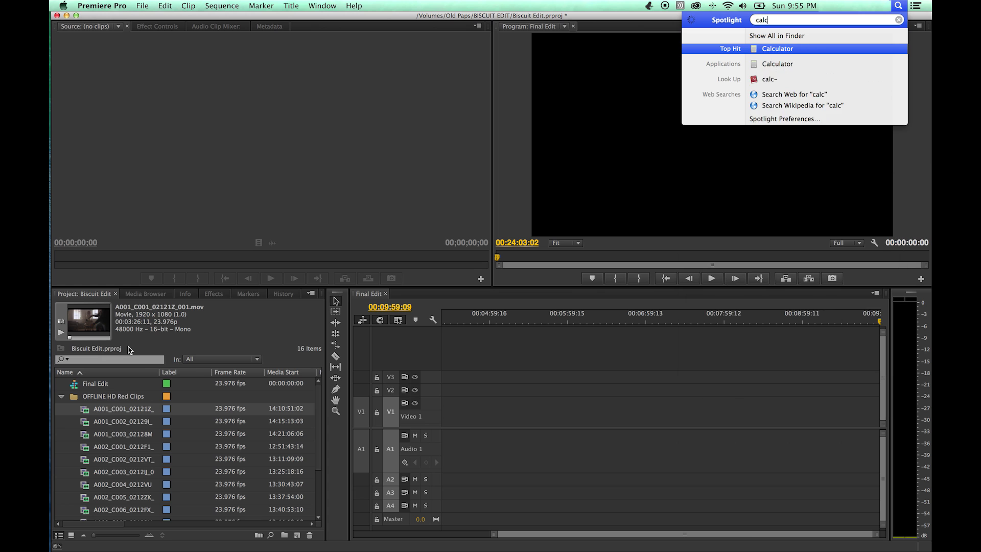
pyautogui.press('Return')
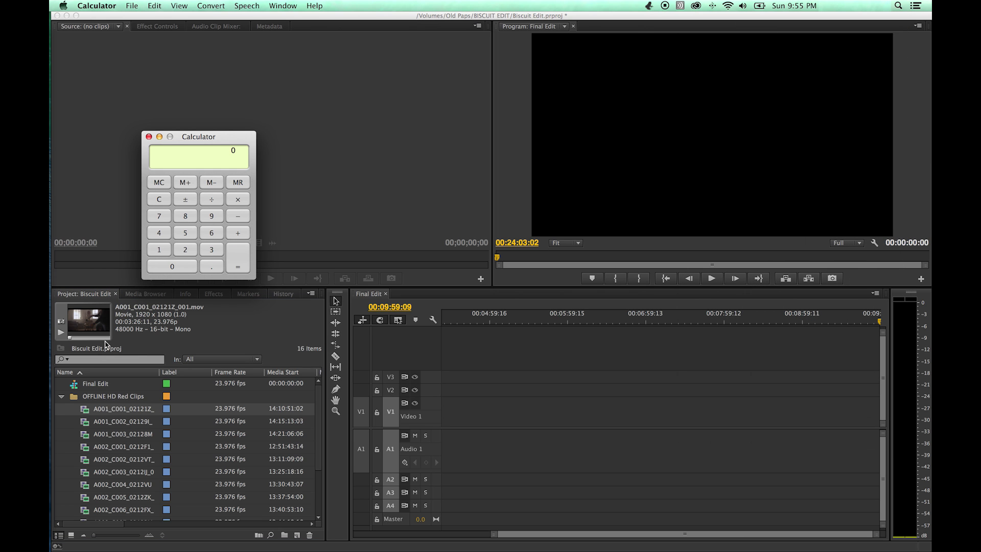
pyautogui.moveTo(202, 134); pyautogui.dragTo(229, 111)
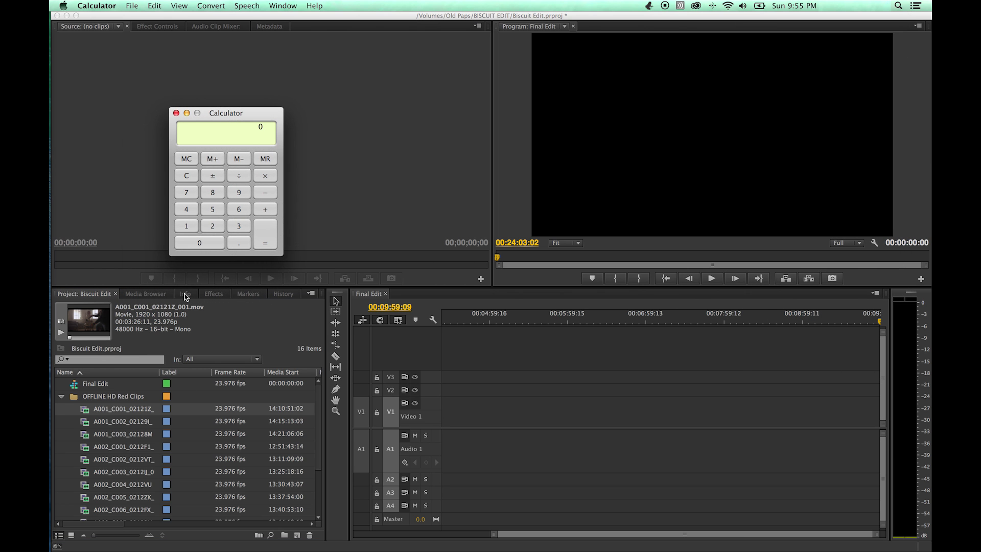
pyautogui.write('1920/1080=')
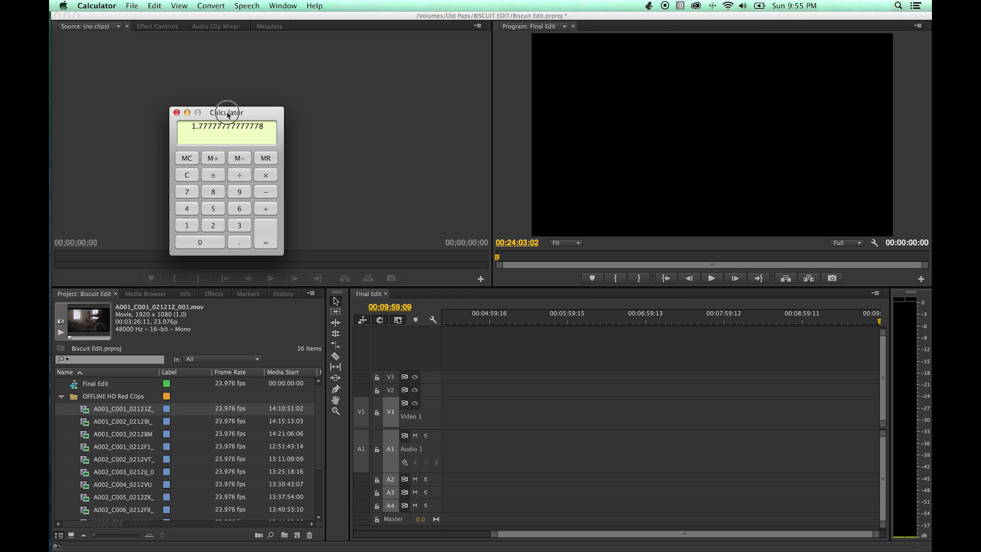
# - Reposition the Calculator window, then return to Premiere Pro
pyautogui.moveTo(226, 112); pyautogui.dragTo(261, 109)
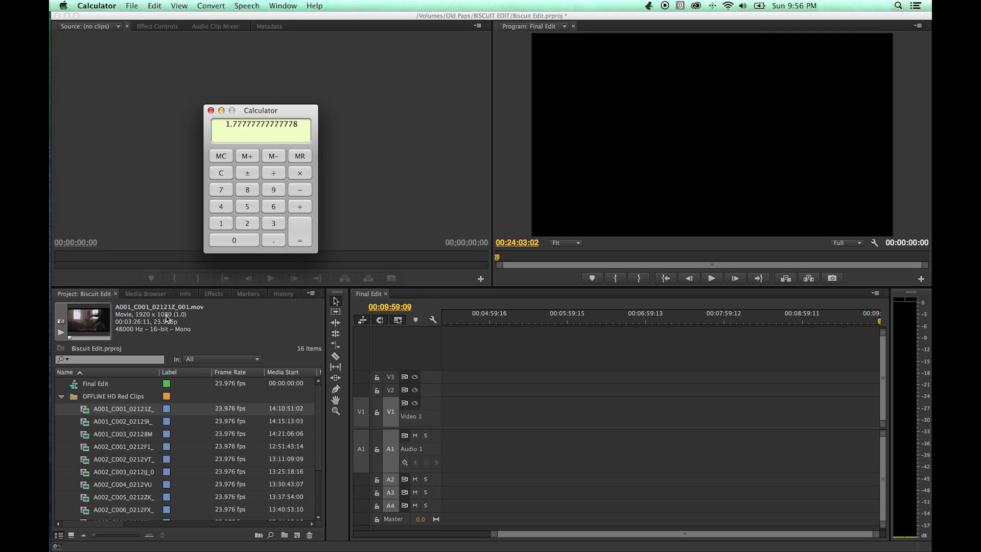
pyautogui.moveTo(249, 112); pyautogui.dragTo(271, 113)
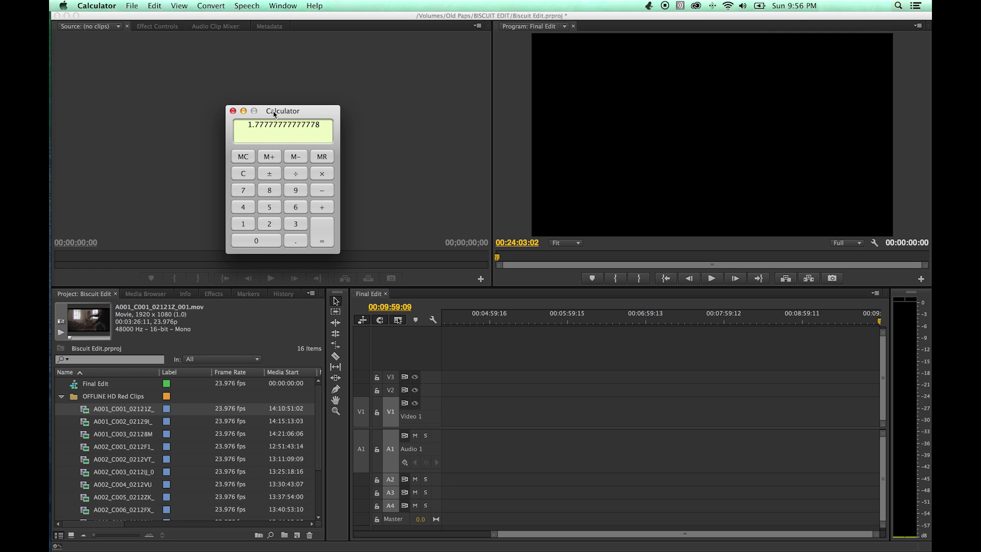
pyautogui.moveTo(271, 123); pyautogui.dragTo(214, 121)
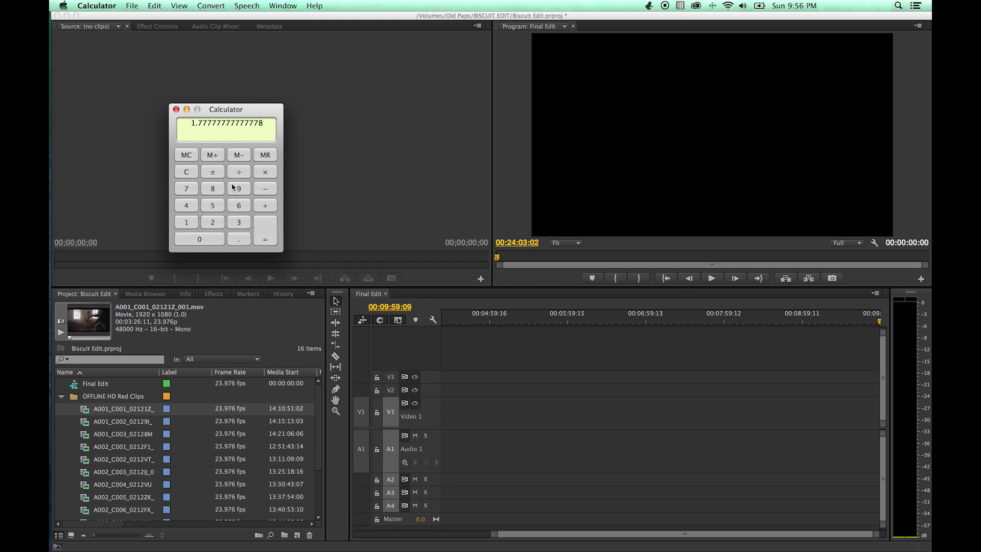
pyautogui.moveTo(213, 110); pyautogui.dragTo(227, 110)
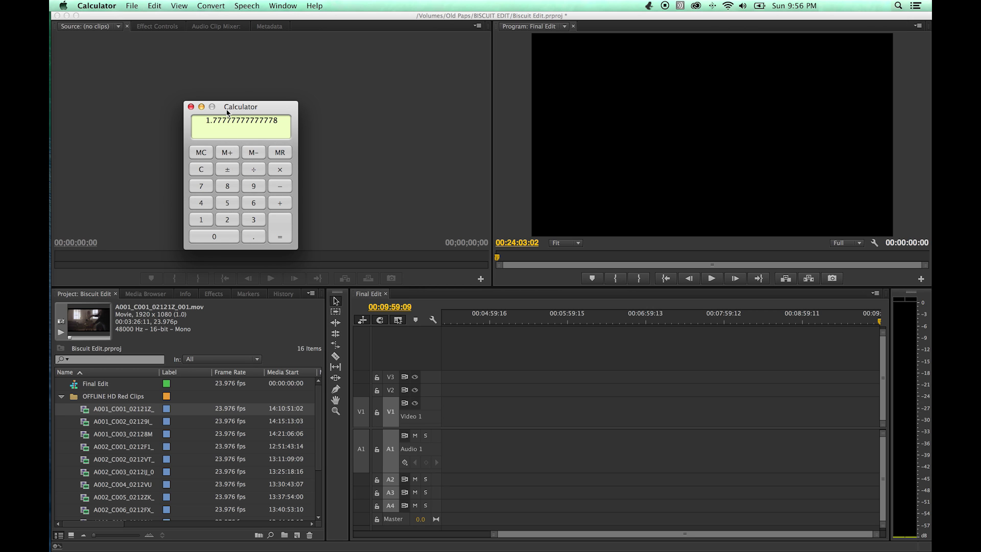
pyautogui.moveTo(231, 108); pyautogui.dragTo(251, 109)
pyautogui.click(189, 414)
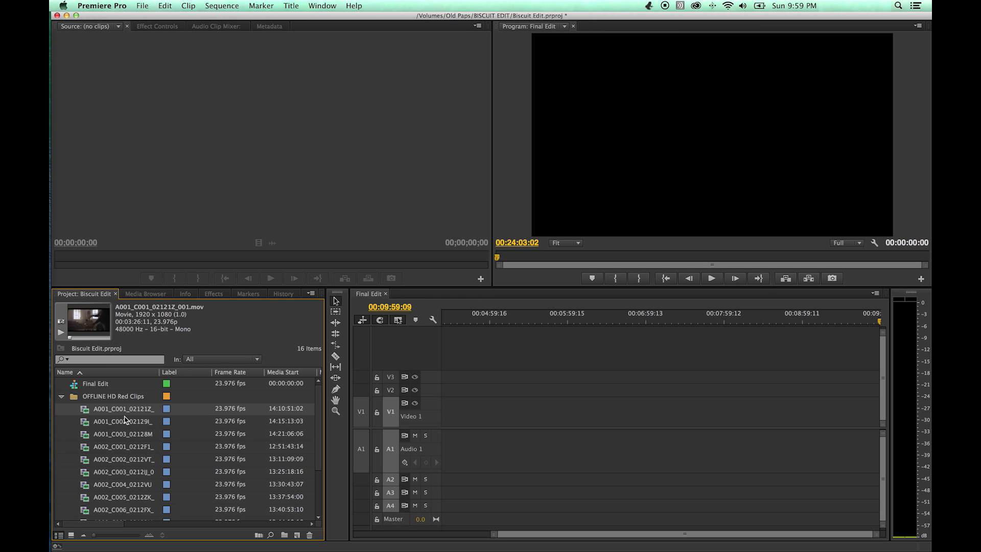
# - Select clip A001_C002 in the OFFLINE HD Red Clips bin to view its details
pyautogui.click(123, 423)
# - Check the A001_C003 and MONO-001.wav details, collapsing the OFFLINE HD Red Clips and SOUND bins
pyautogui.click(128, 434)
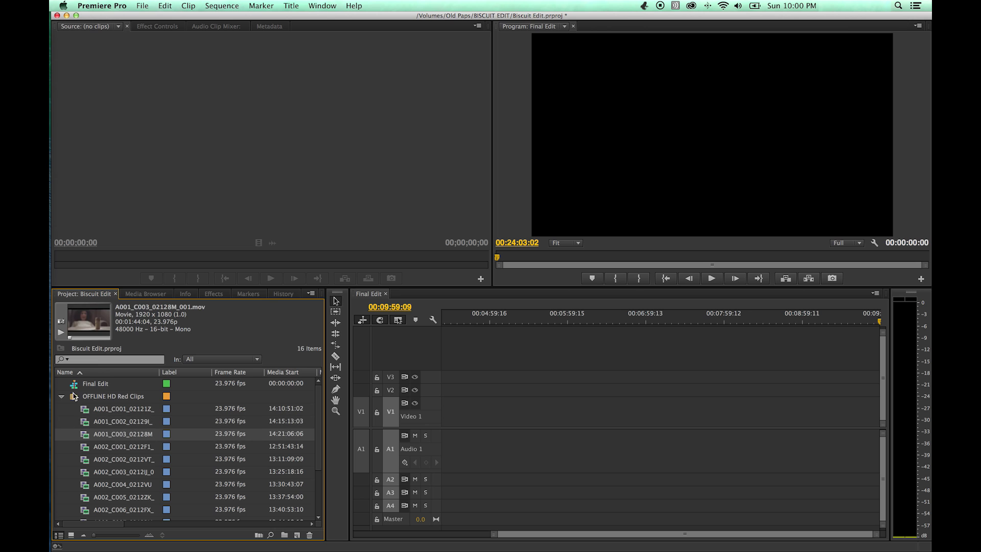
pyautogui.click(61, 396)
pyautogui.click(61, 409)
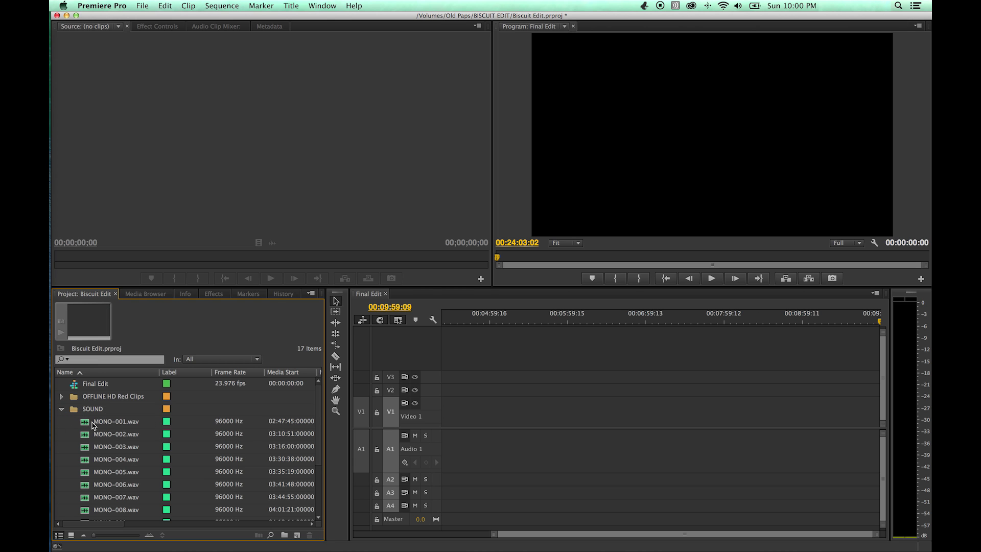
pyautogui.click(94, 422)
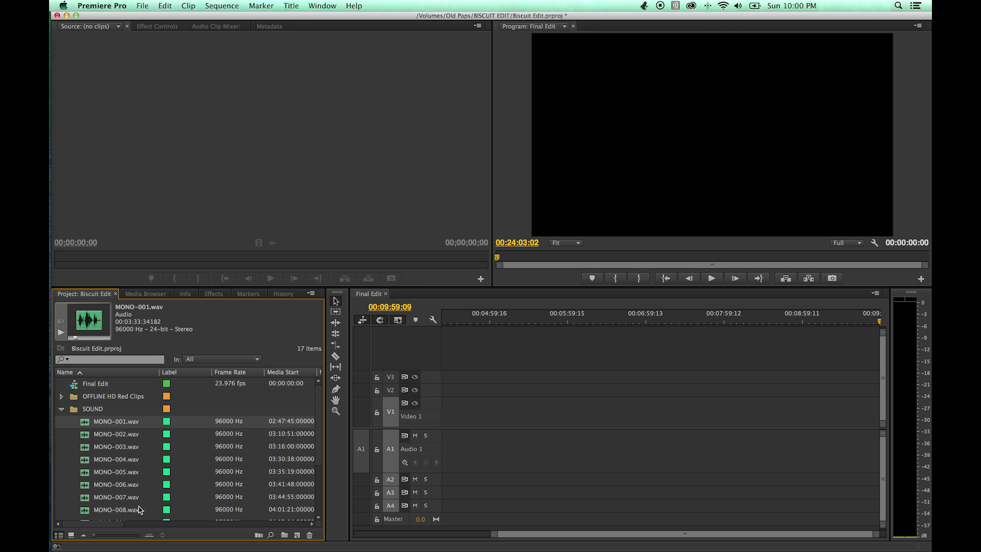
pyautogui.click(62, 408)
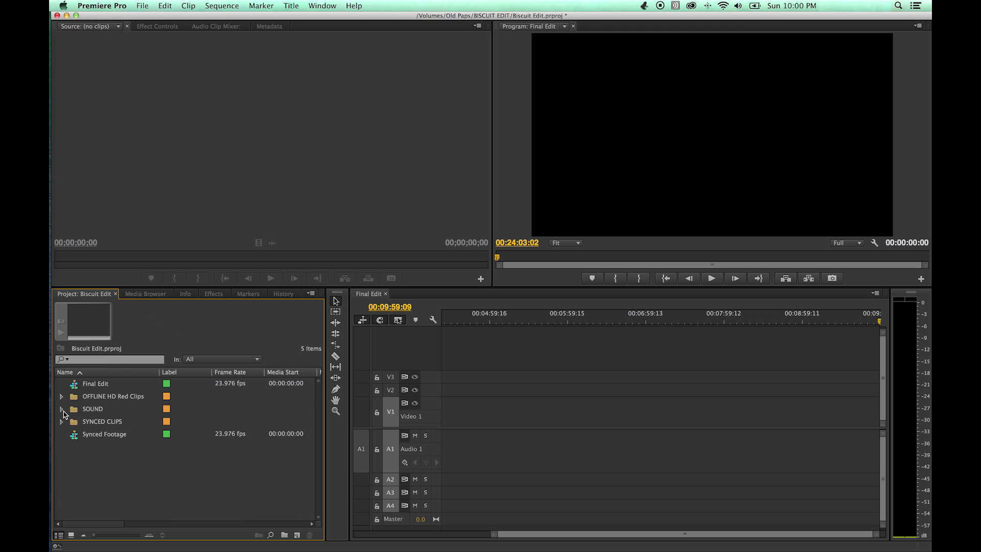
pyautogui.click(71, 536)
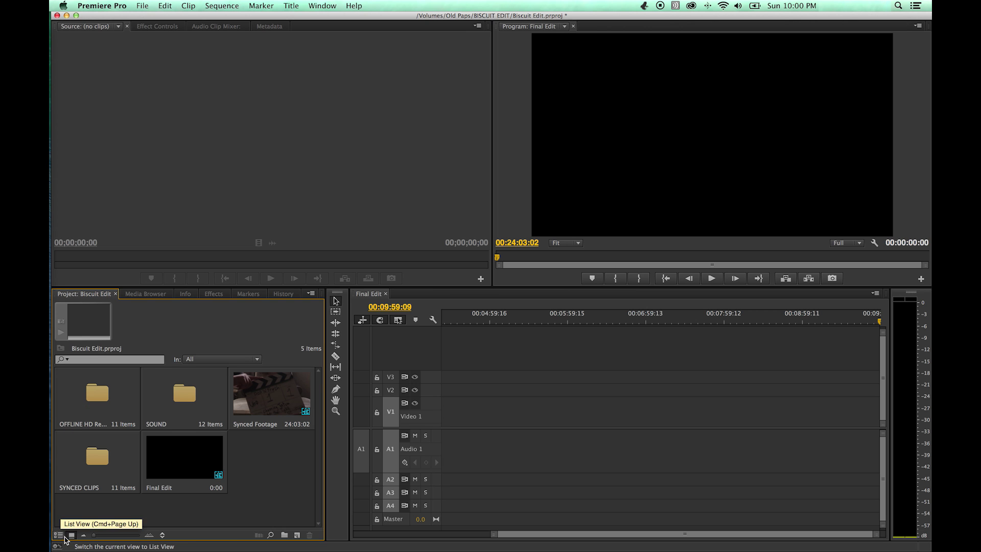
pyautogui.moveTo(94, 534)
pyautogui.mouseDown()
pyautogui.moveTo(137, 537)
pyautogui.moveTo(87, 540)
pyautogui.mouseUp()
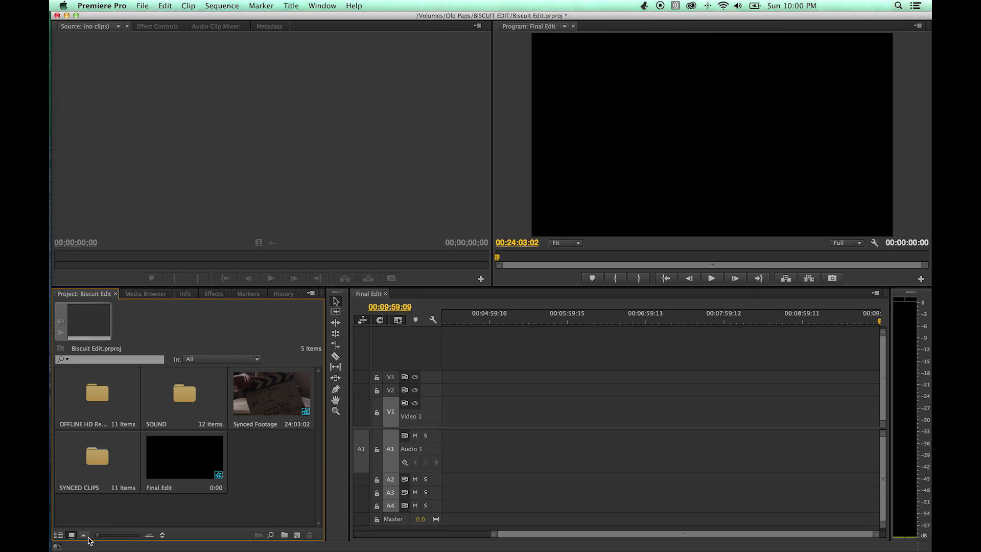
pyautogui.click(58, 535)
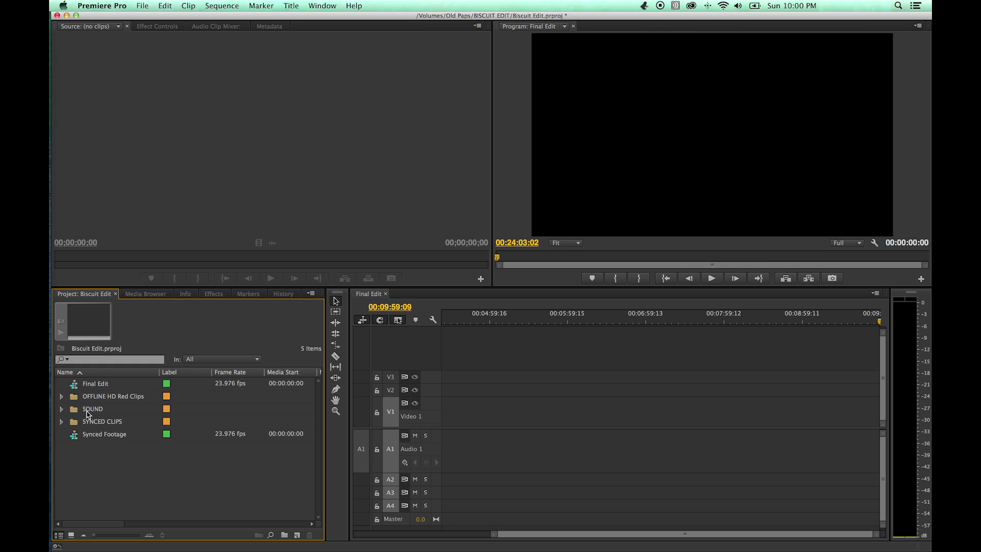
pyautogui.doubleClick(72, 414)
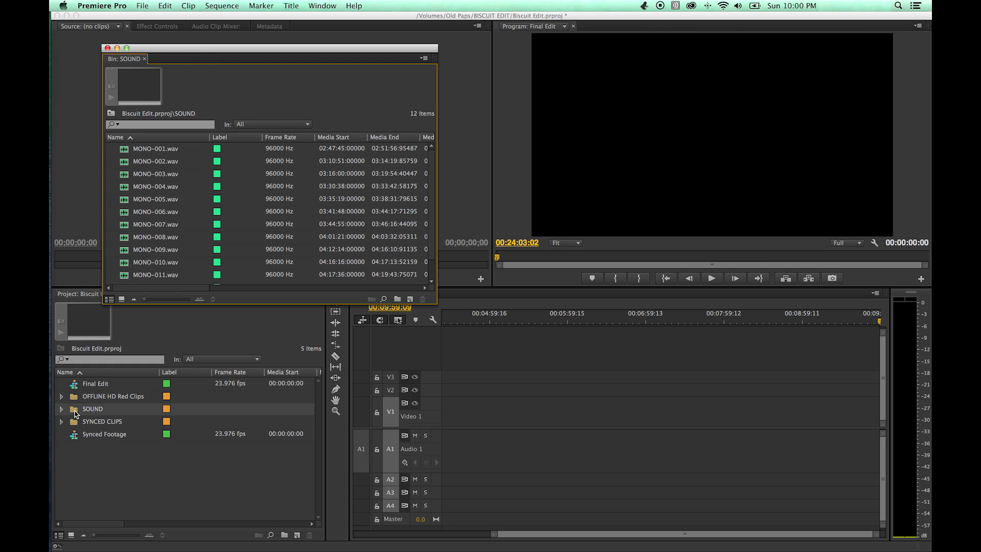
pyautogui.moveTo(201, 58); pyautogui.dragTo(213, 187)
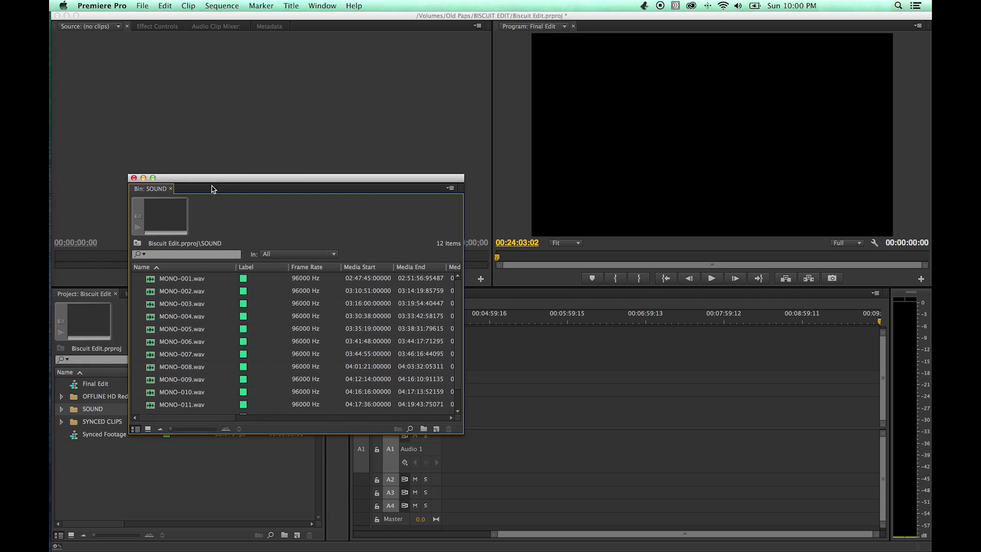
pyautogui.click(134, 177)
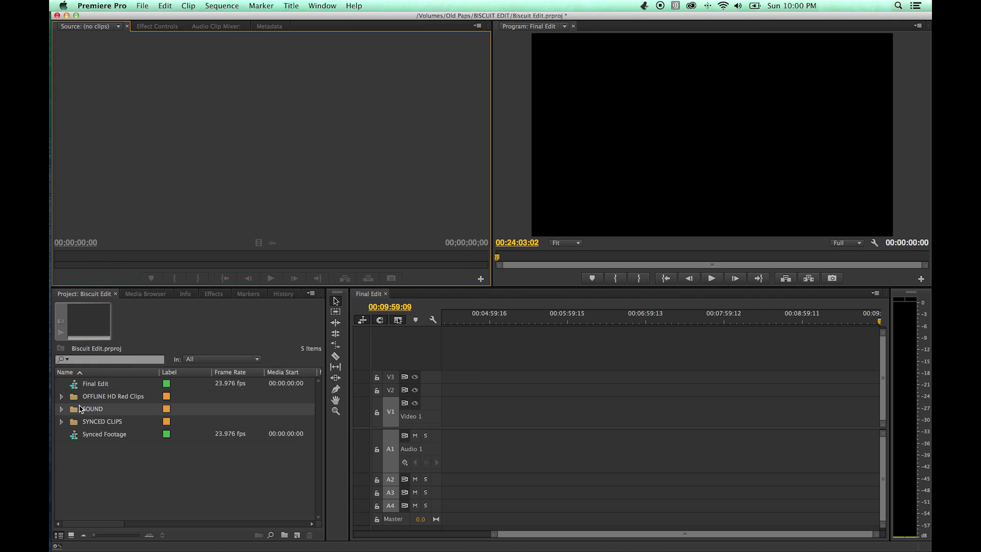
pyautogui.keyDown('alt'); pyautogui.doubleClick(74, 411); pyautogui.keyUp('alt')
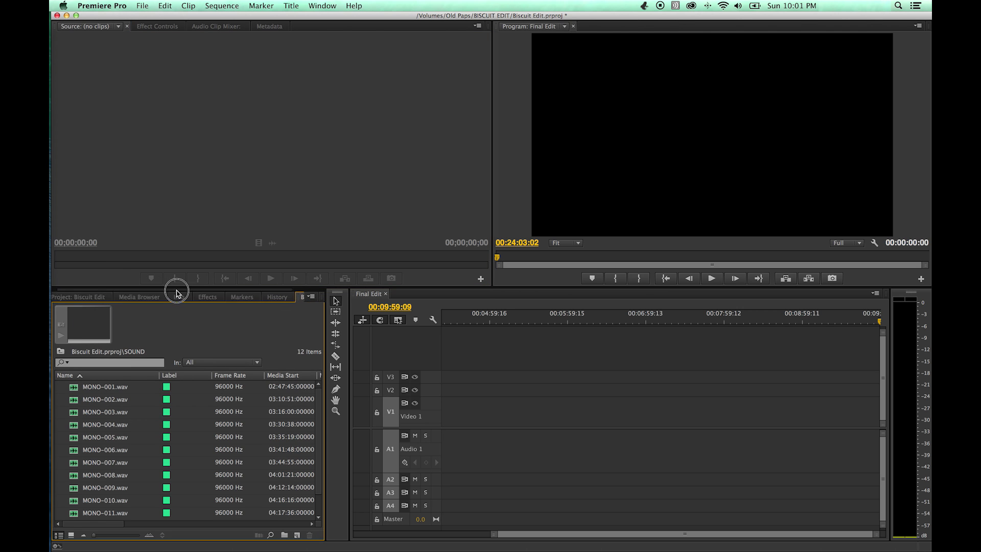
pyautogui.hscroll(-3, 153, 295)
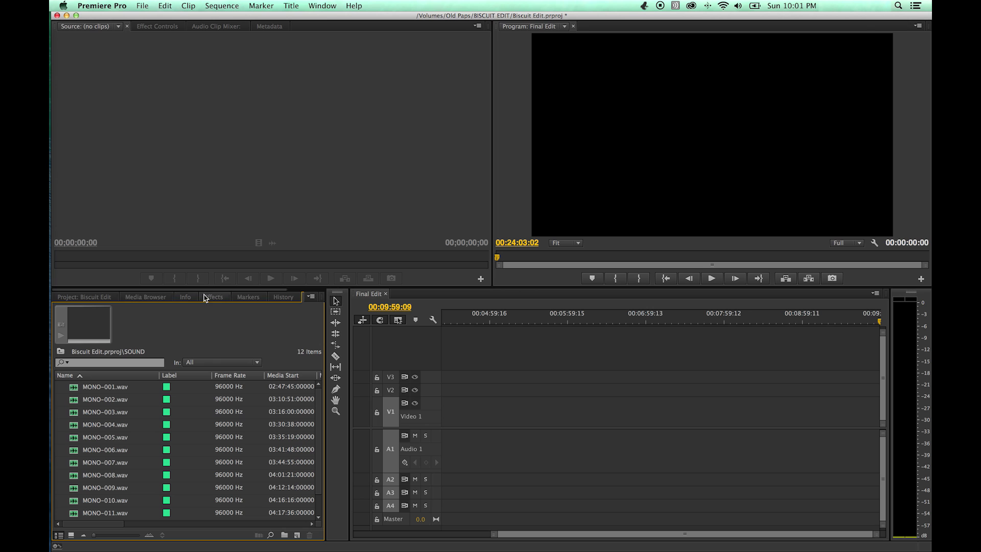
pyautogui.hscroll(3, 245, 295)
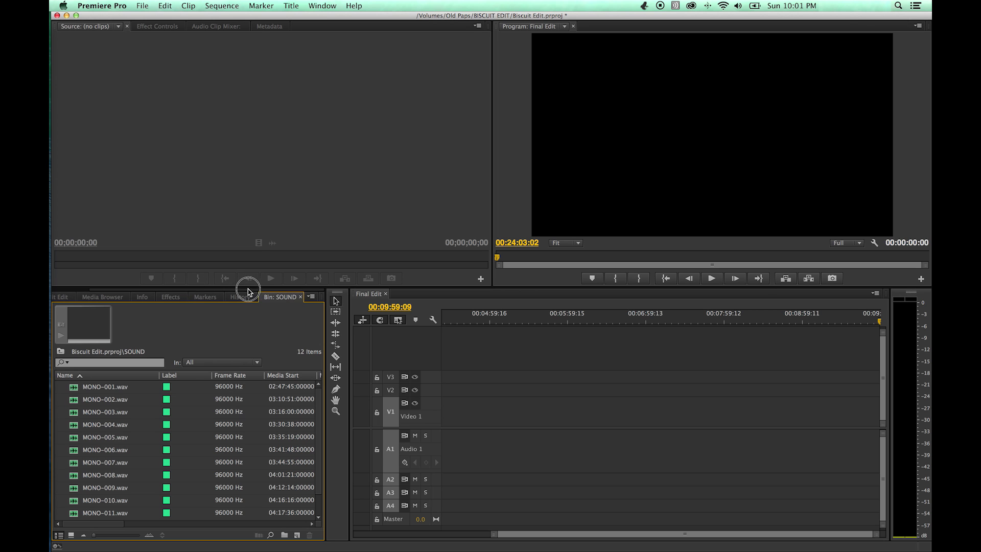
pyautogui.click(300, 297)
pyautogui.click(102, 295)
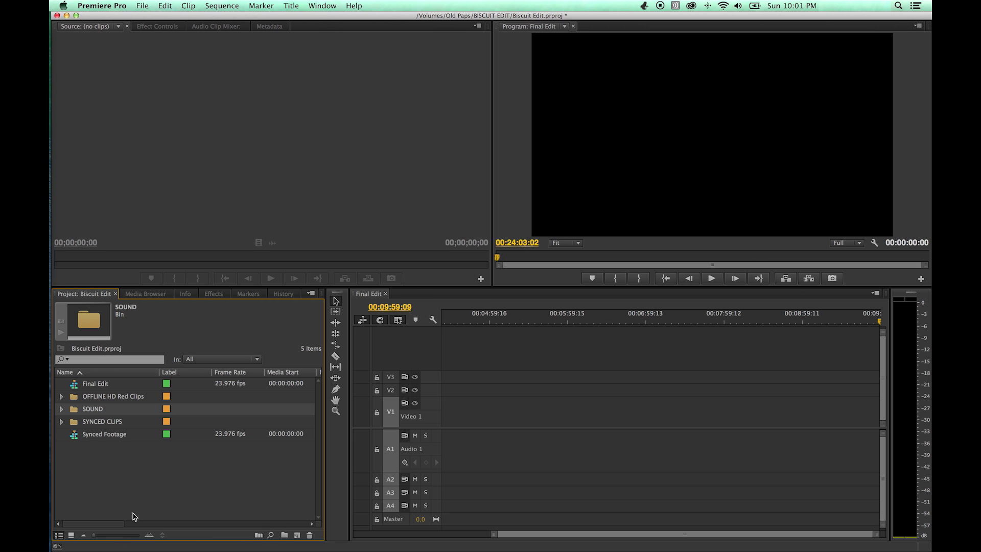
pyautogui.click(271, 535)
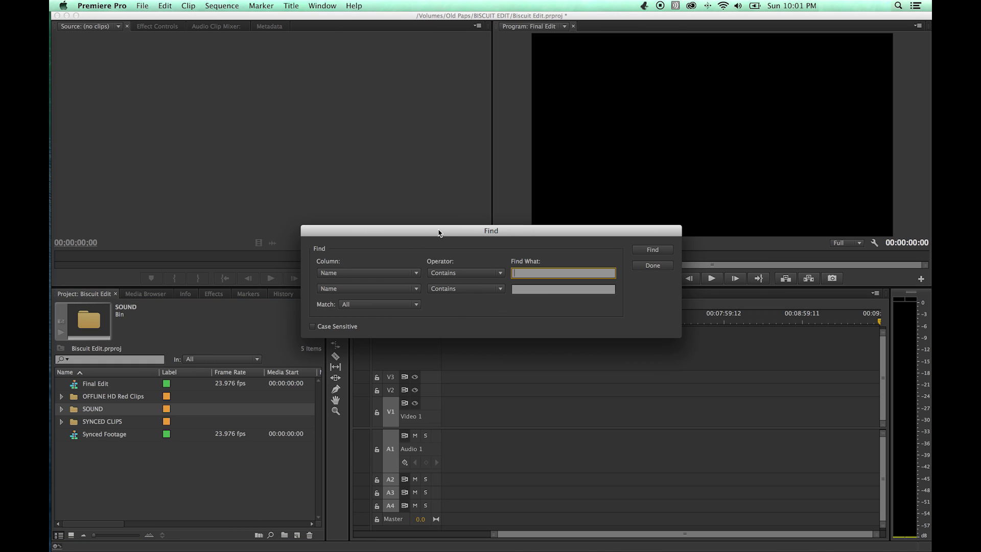
pyautogui.moveTo(438, 233); pyautogui.dragTo(305, 303)
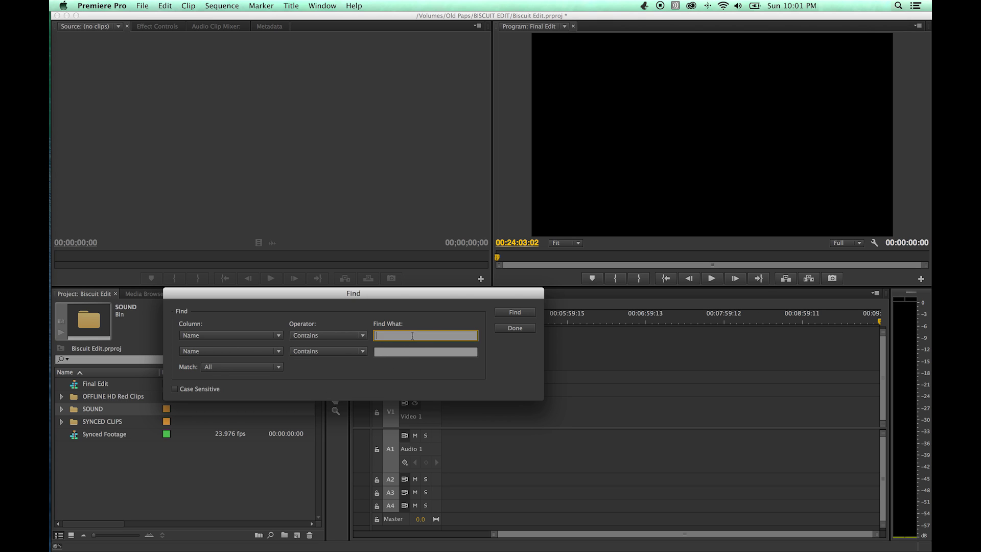
pyautogui.moveTo(258, 294); pyautogui.dragTo(289, 284)
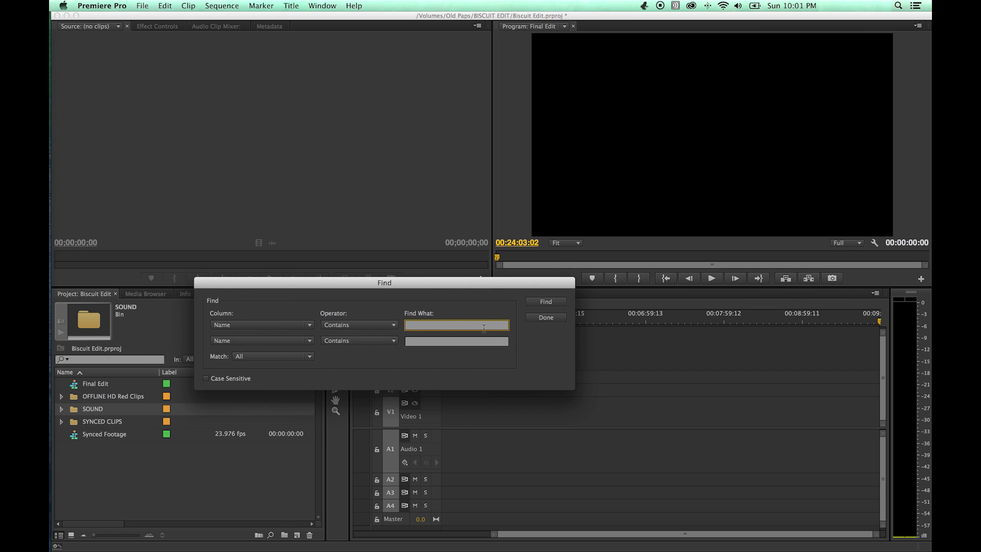
pyautogui.click(266, 325)
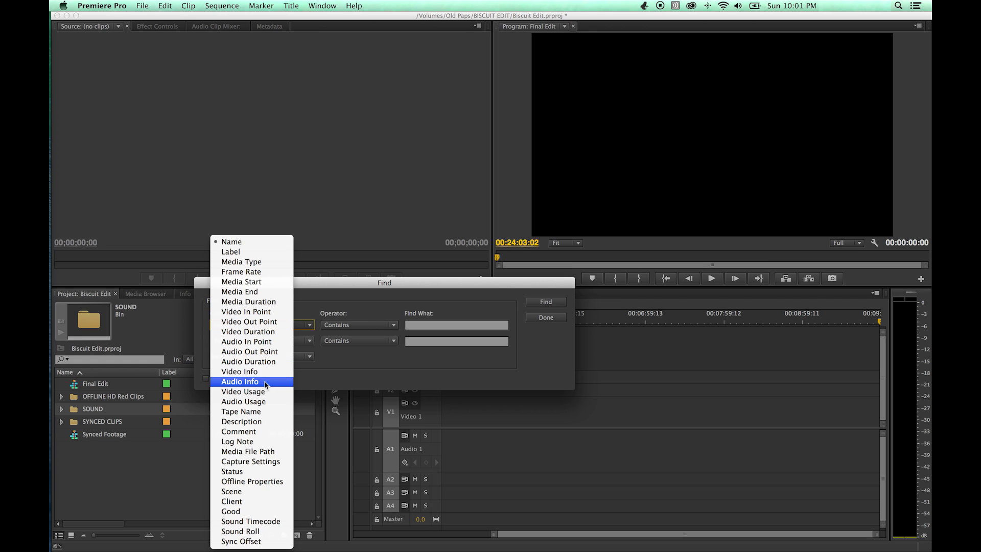
pyautogui.click(250, 271)
pyautogui.click(258, 331)
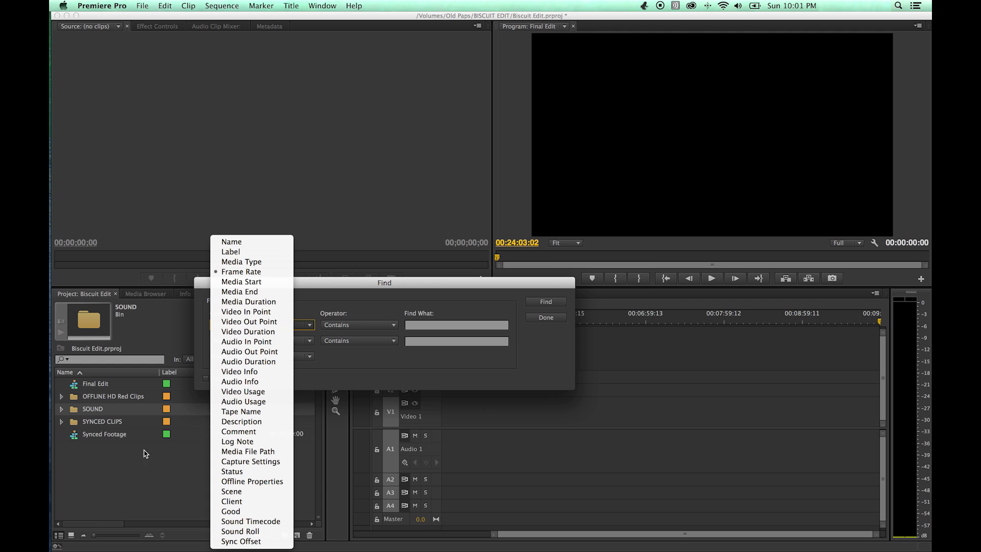
pyautogui.click(96, 410)
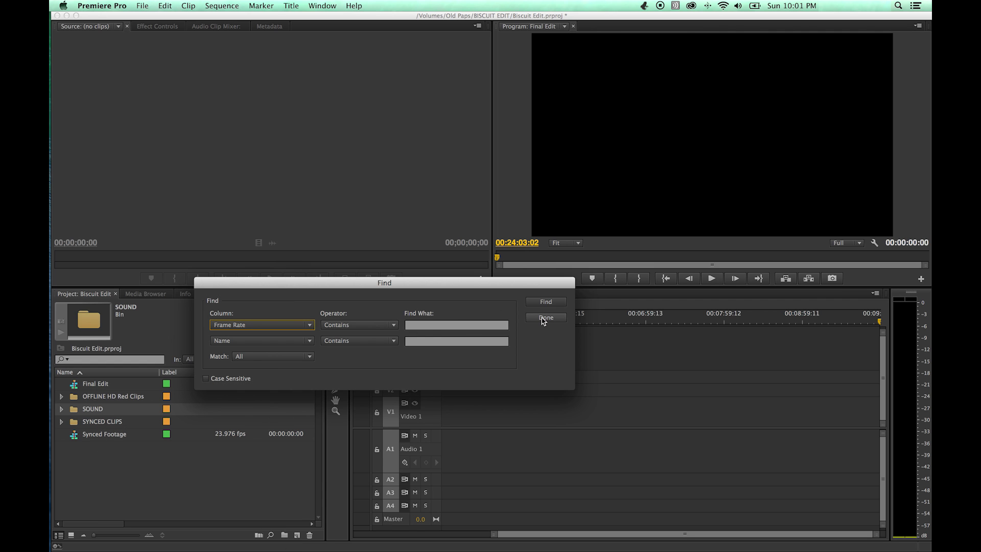
pyautogui.click(346, 326)
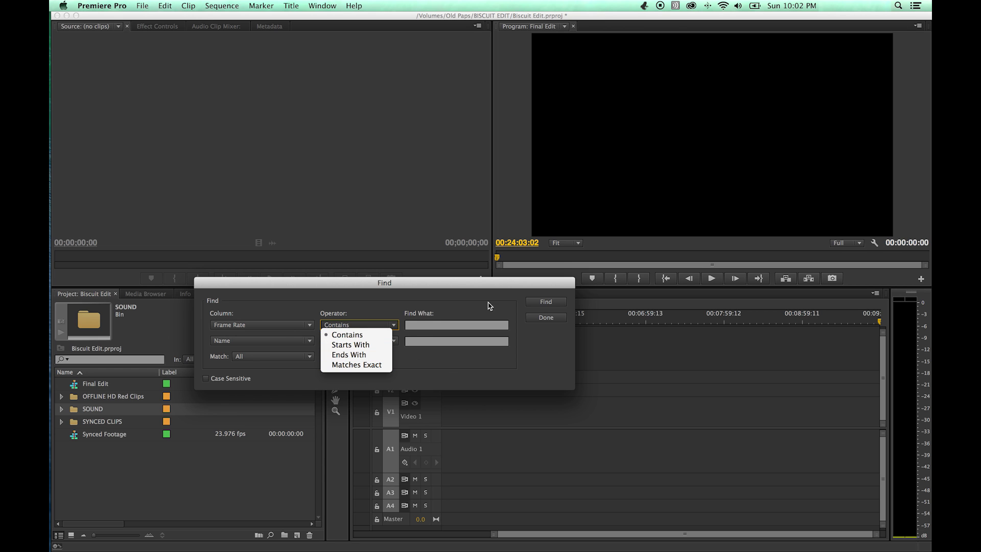
pyautogui.click(544, 322)
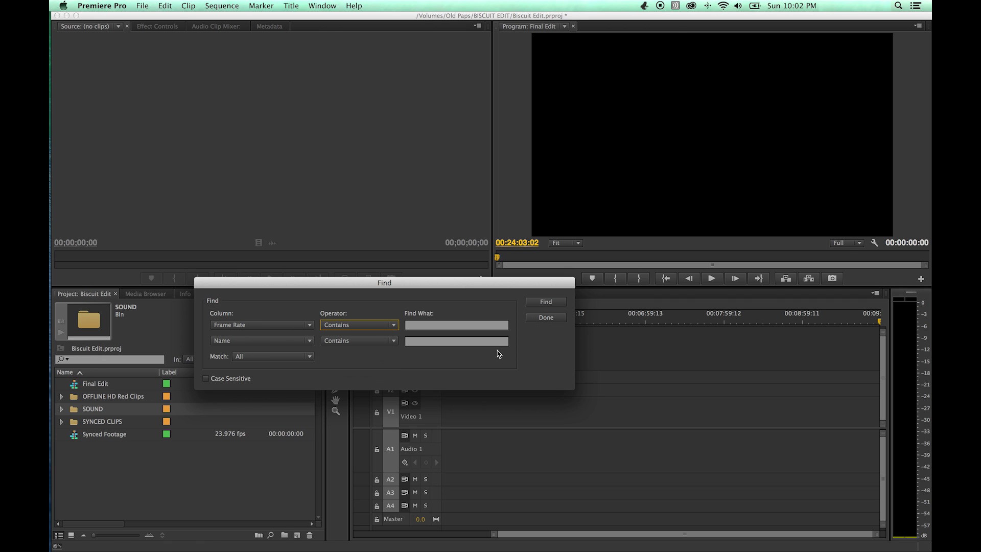
pyautogui.click(546, 318)
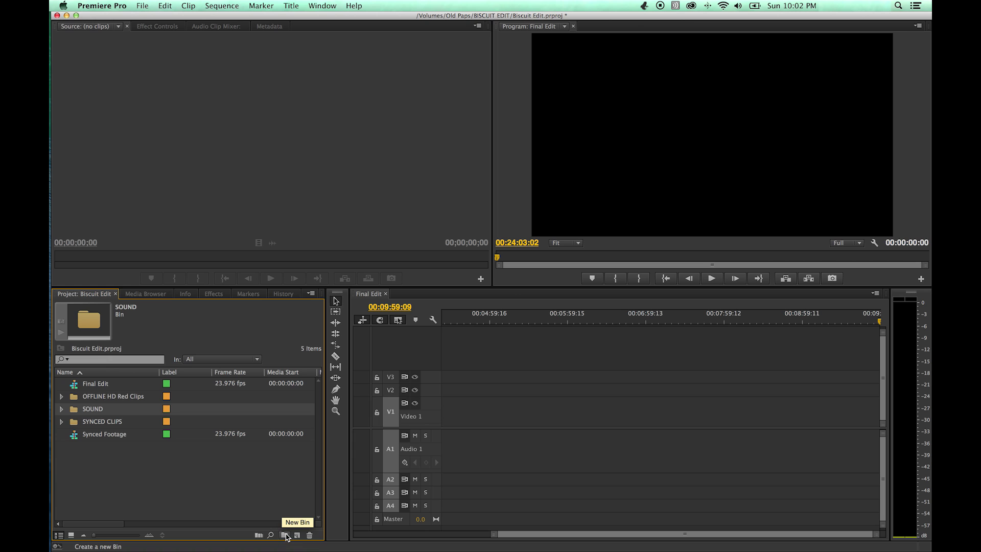
pyautogui.click(286, 535)
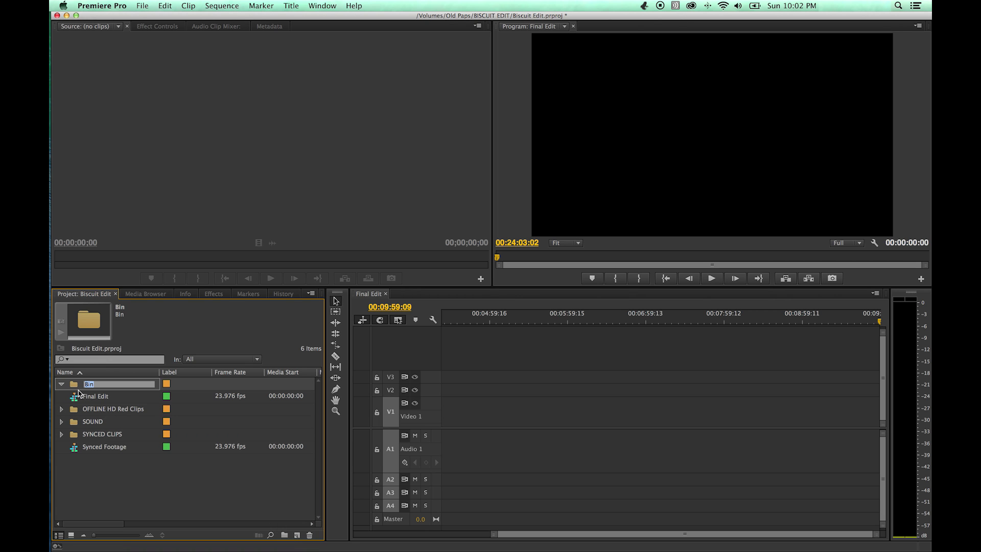
pyautogui.click(75, 388)
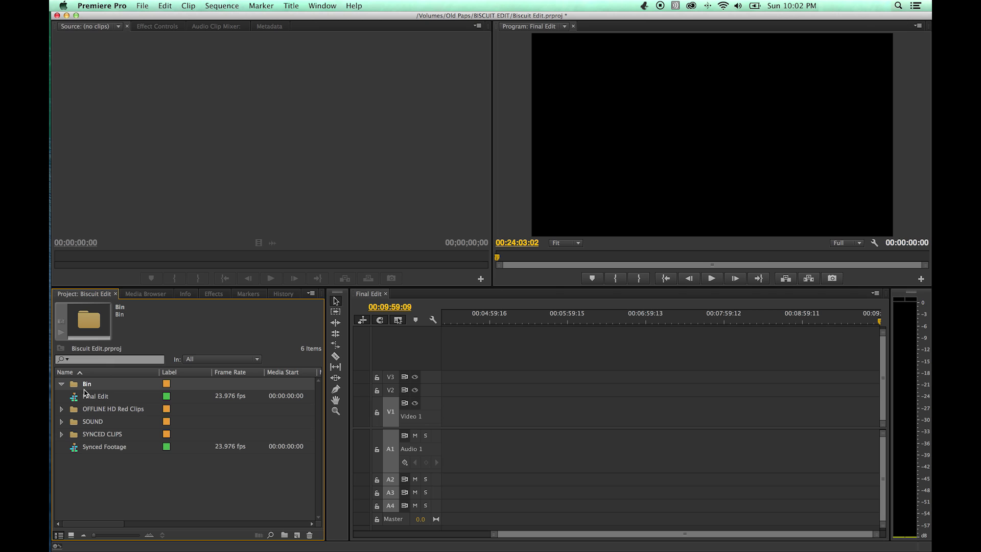
pyautogui.press('super+z')
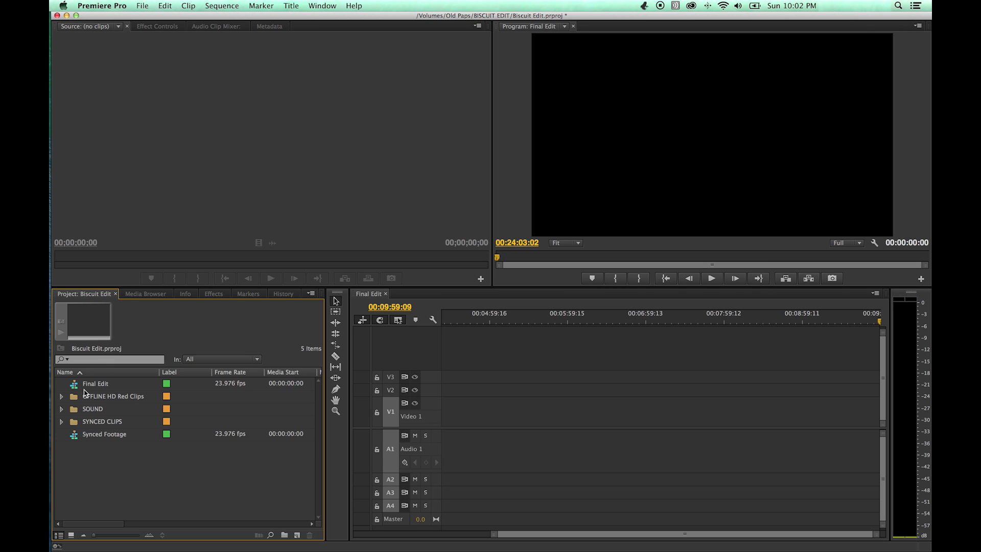
# - Show the New Item menu with Sequence, Offline File, Color Matte and Transparent Video
pyautogui.click(298, 535)
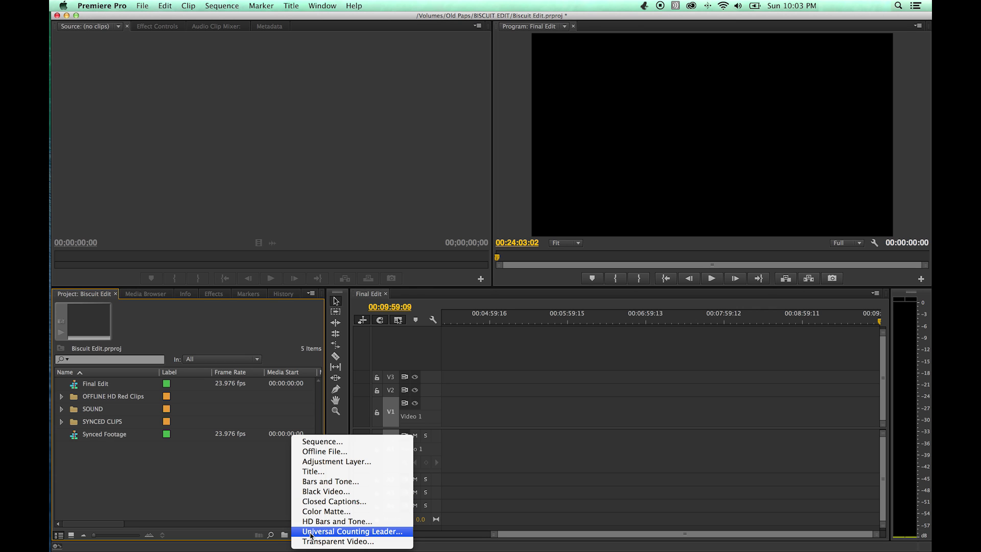
pyautogui.click(275, 510)
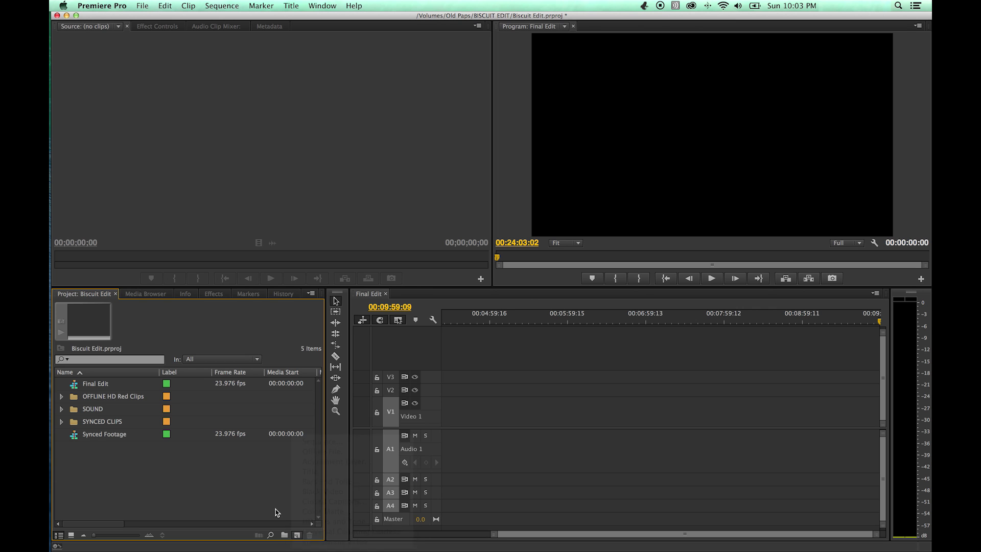
pyautogui.click(296, 534)
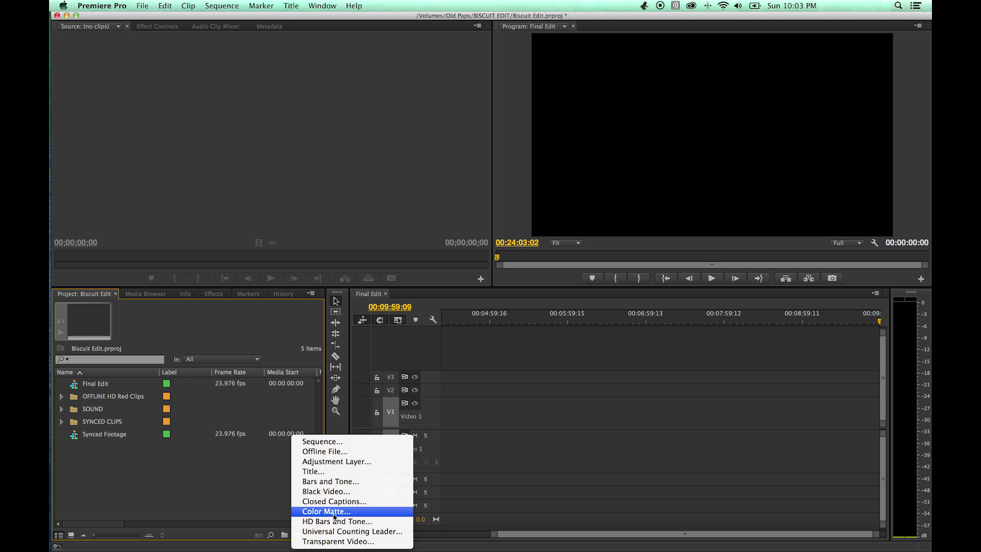
# - Toggle Hover Scrub in the Project panel menu, then open SYNCED CLIPS in its own tab
pyautogui.click(245, 478)
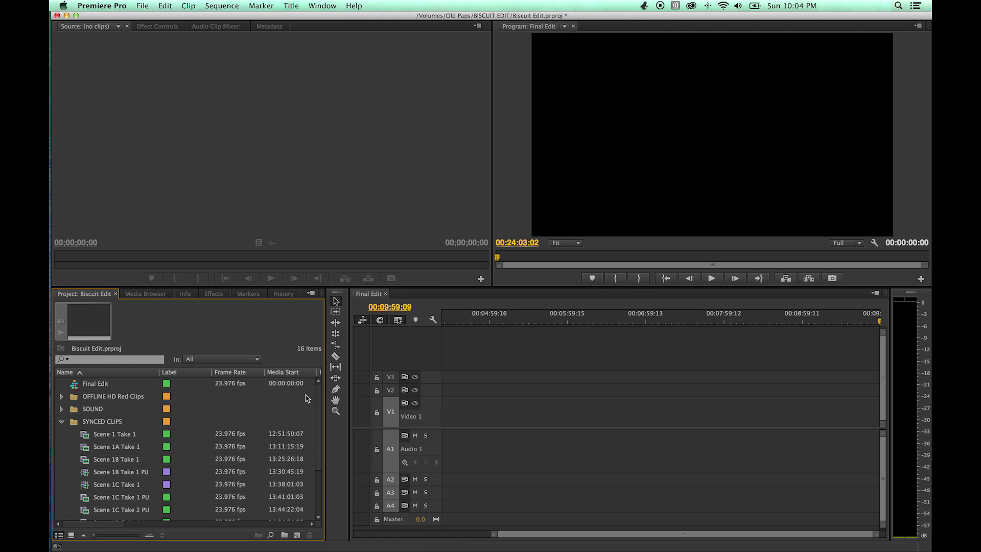
pyautogui.click(311, 293)
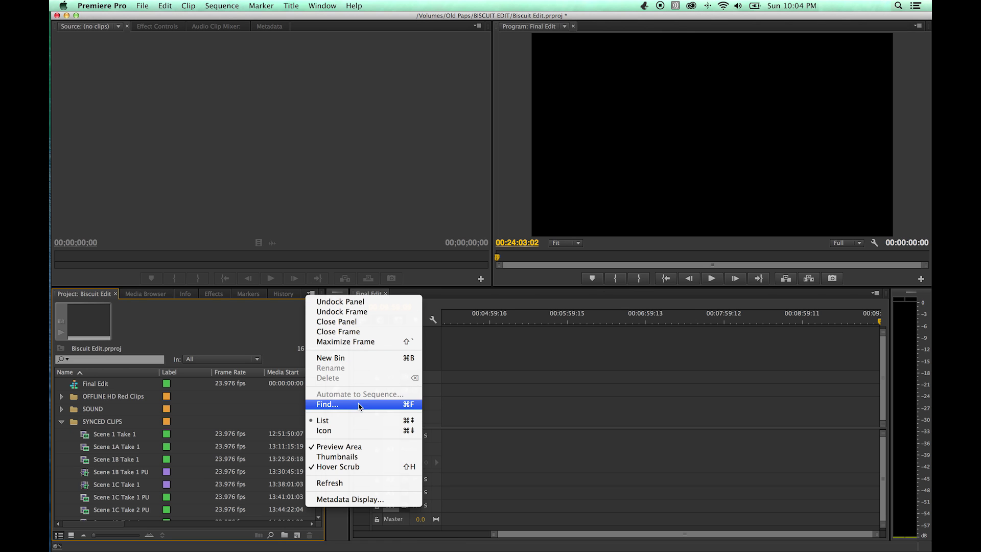
pyautogui.click(333, 469)
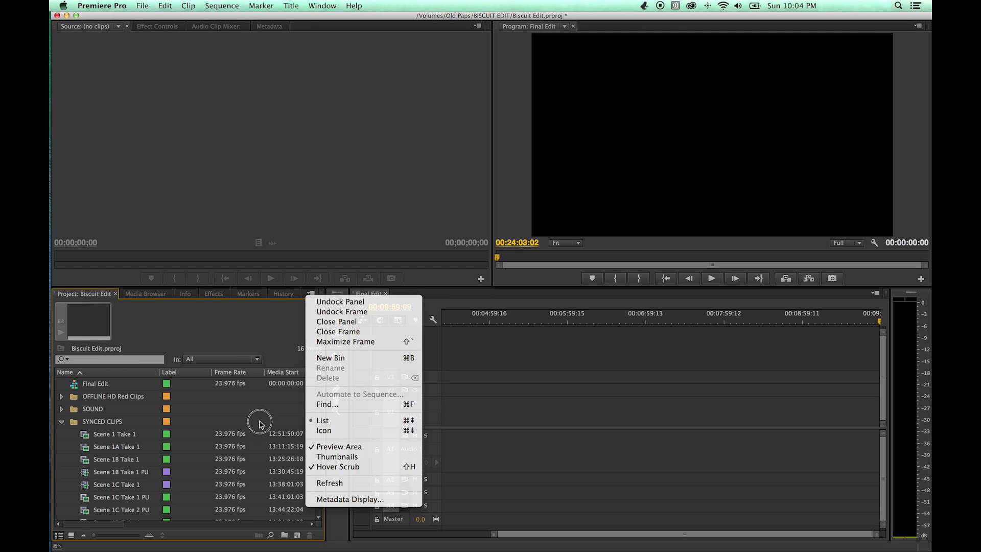
pyautogui.doubleClick(74, 421)
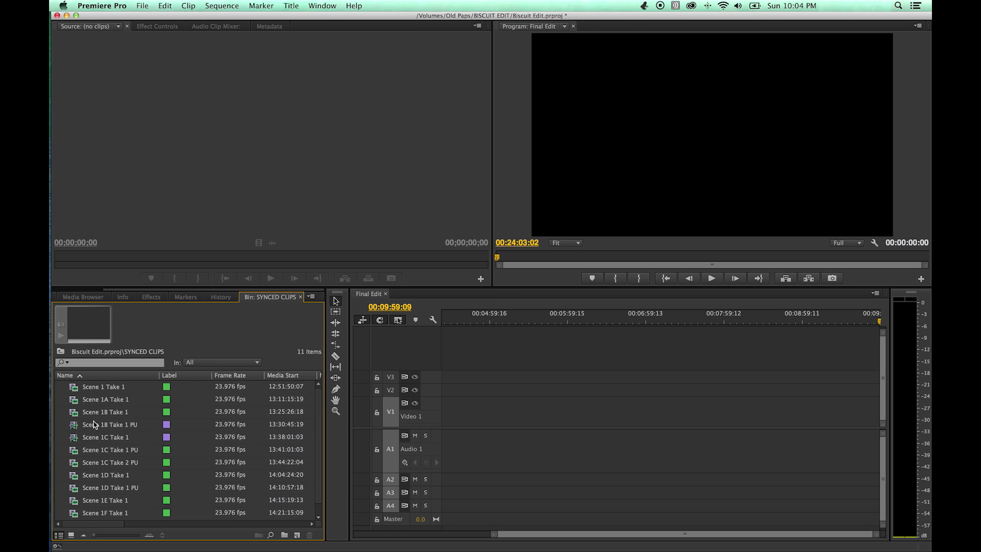
# - Show the SYNCED CLIPS bin's 11 clips as thumbnails in Icon View
pyautogui.click(71, 535)
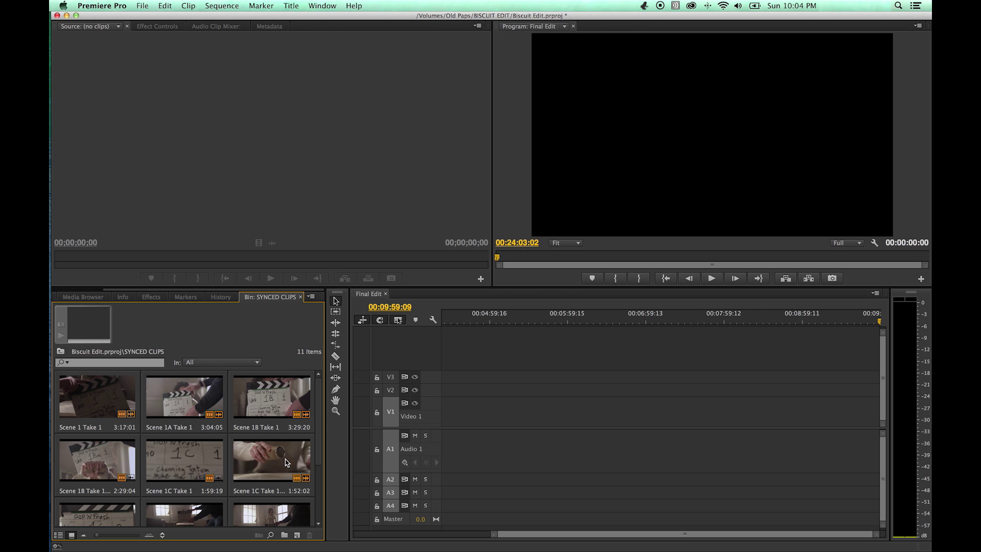
pyautogui.click(311, 297)
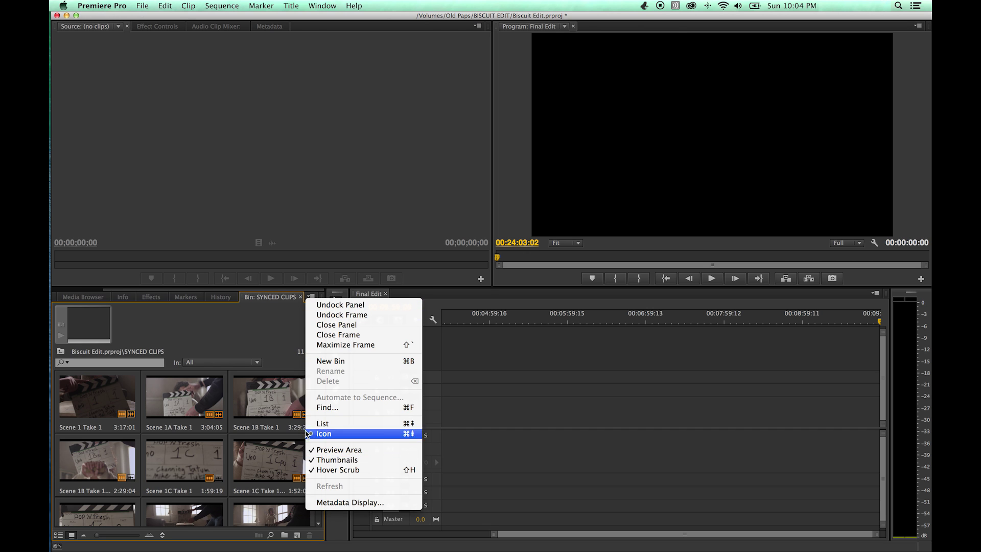
pyautogui.click(165, 315)
# - Return to the main Project list and turn list Thumbnails on, then back off
pyautogui.moveTo(123, 290); pyautogui.dragTo(61, 288)
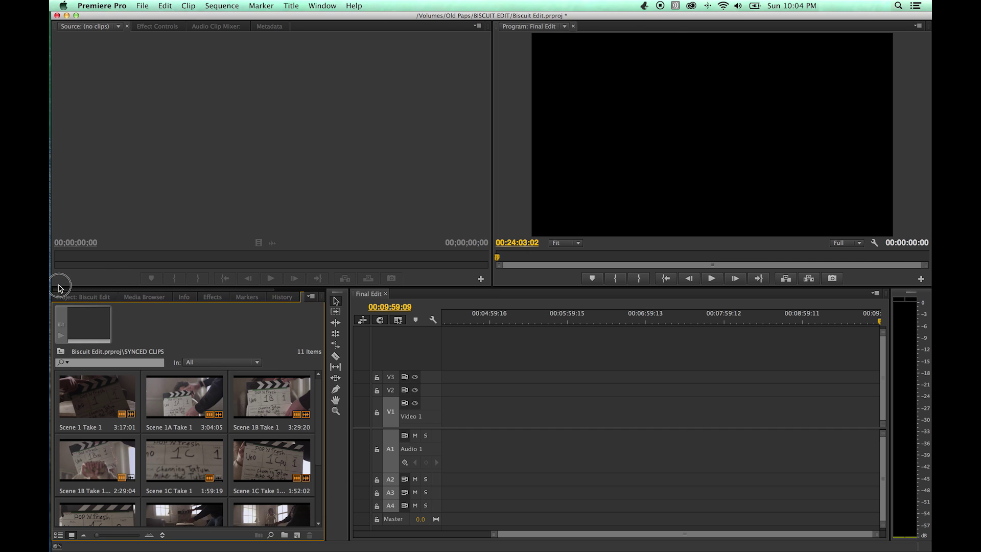
pyautogui.click(81, 297)
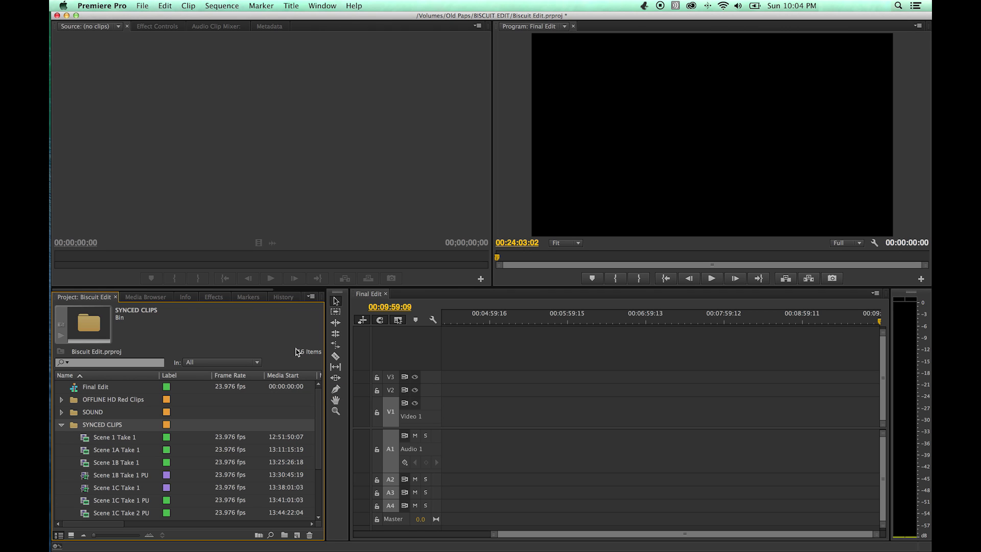
pyautogui.scroll(-3, 114, 459)
pyautogui.scroll(3, 115, 459)
pyautogui.click(310, 296)
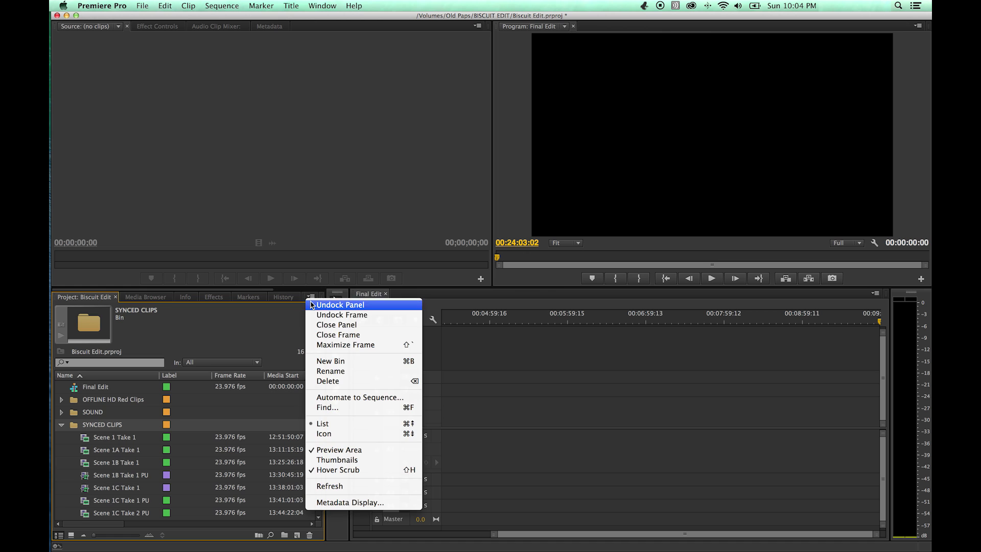
pyautogui.click(337, 459)
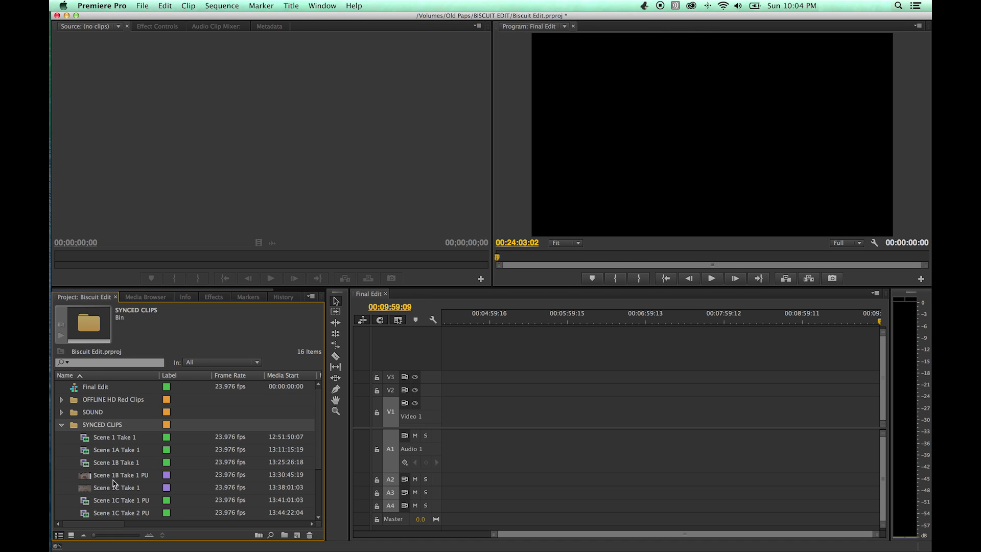
pyautogui.moveTo(89, 480)
pyautogui.click(311, 296)
pyautogui.click(69, 424)
# - Collapse SYNCED CLIPS, focus the search box, and expand SYNCED CLIPS again
pyautogui.click(61, 424)
pyautogui.click(75, 362)
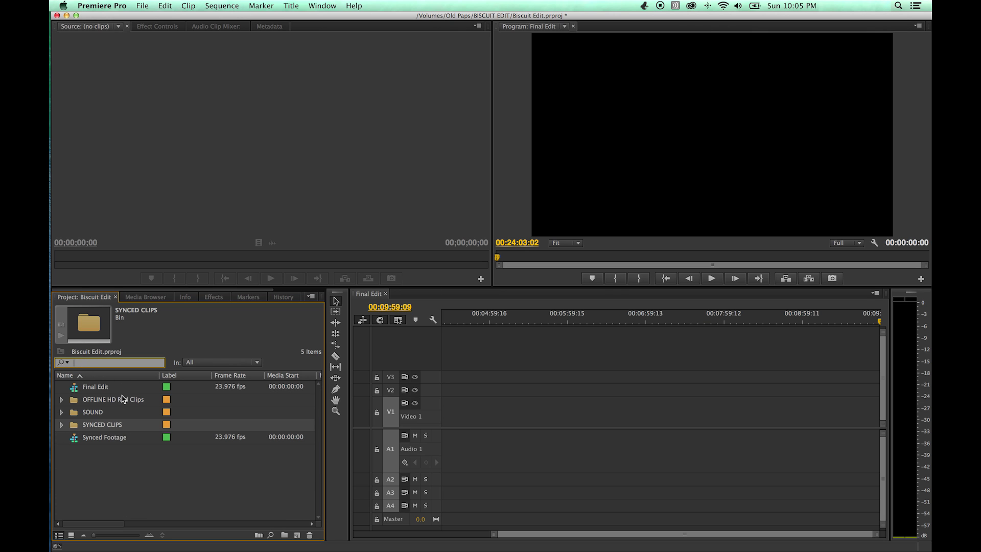
pyautogui.click(62, 425)
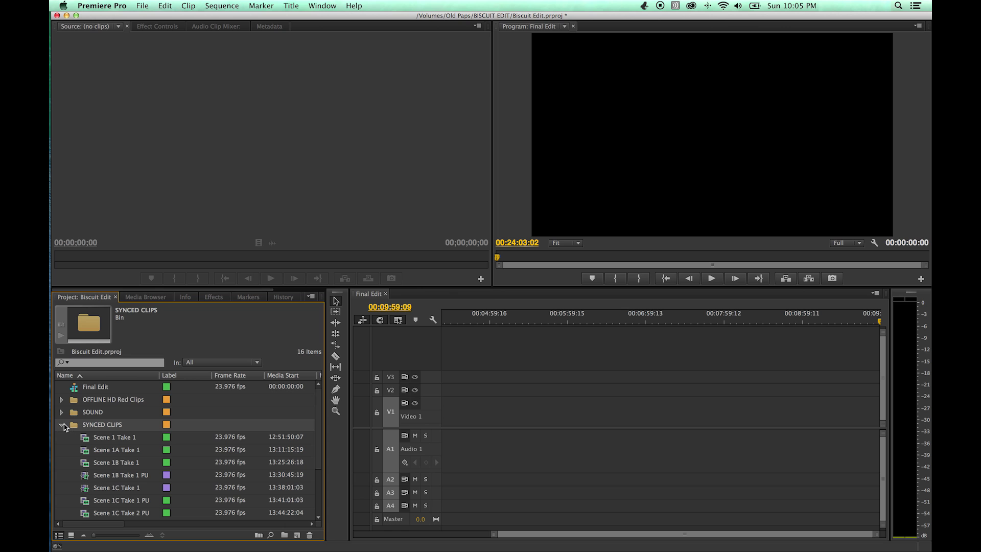
# - Filter the Project panel by searching for 'scene 1'
pyautogui.click(75, 363)
pyautogui.write('scen')
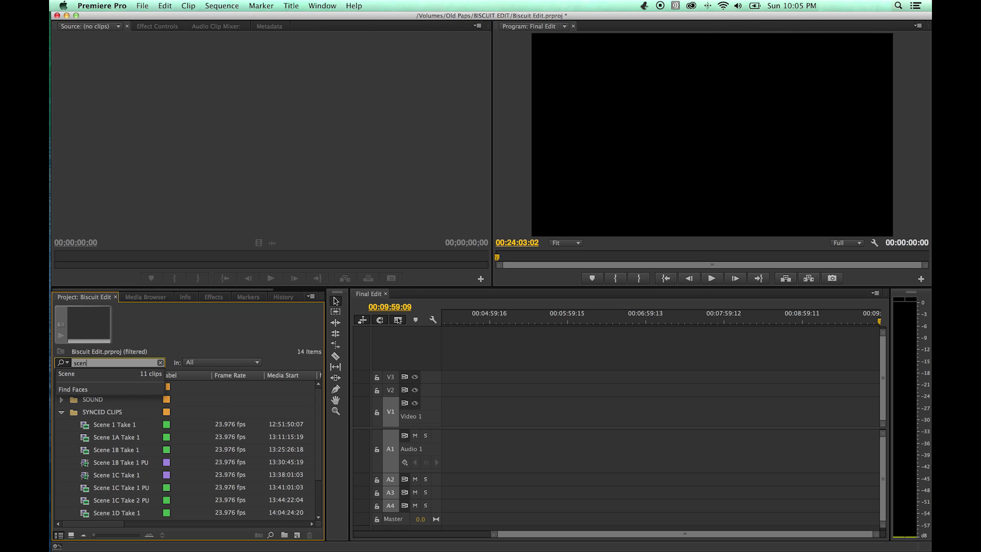
pyautogui.write('e 1')
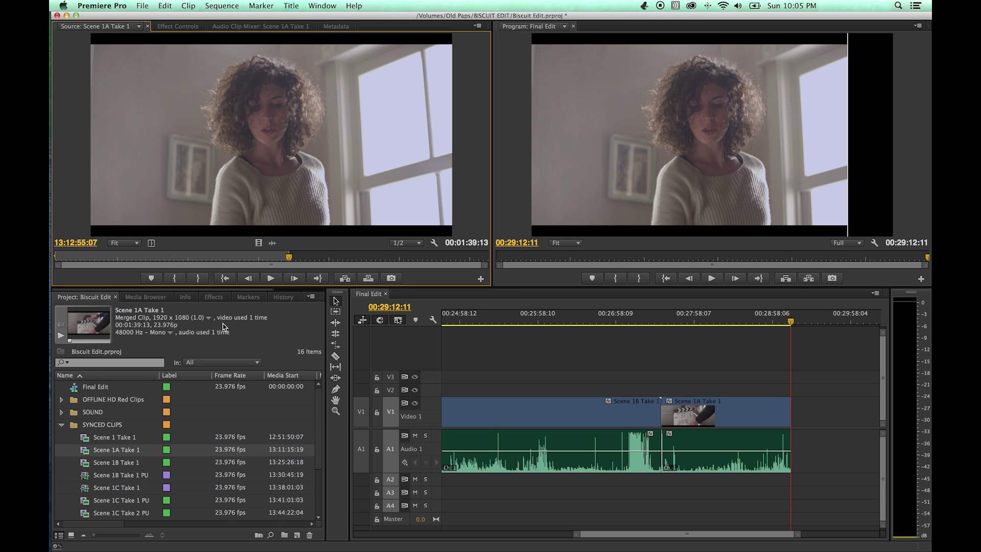
# - Collapse SYNCED CLIPS, then undo the Overwrite, Mark Out and Mark In back to the New/Open state
pyautogui.click(62, 425)
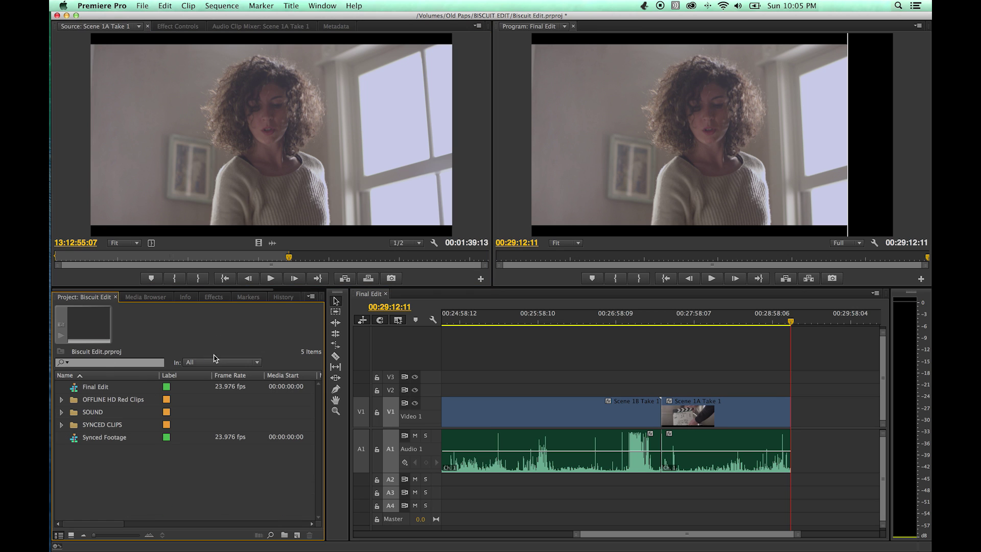
pyautogui.click(284, 297)
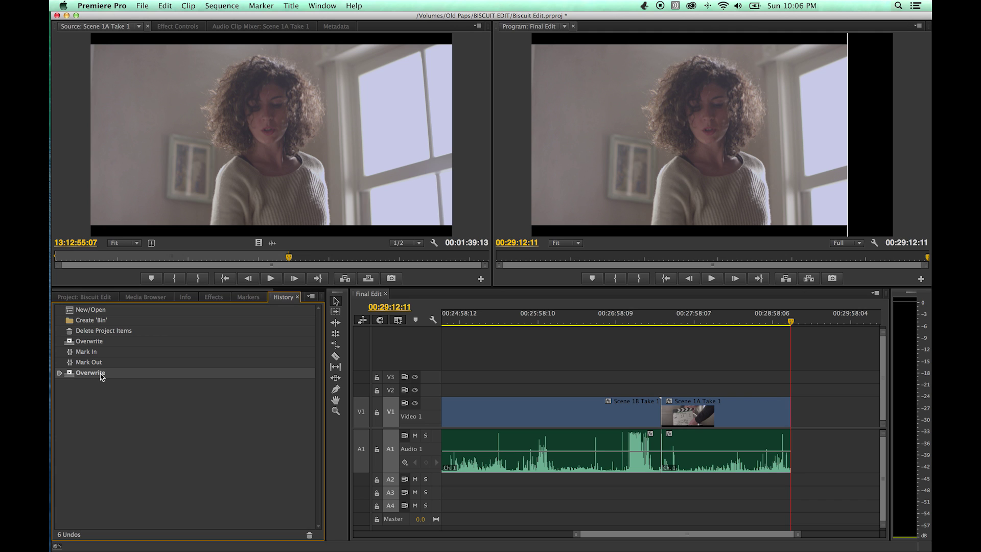
pyautogui.press('super+z')
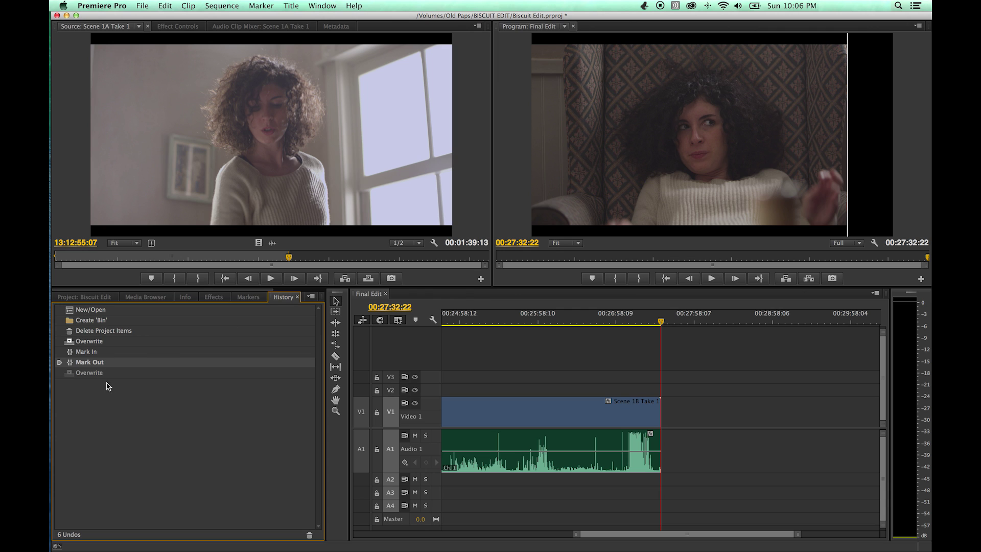
pyautogui.press('super+z')
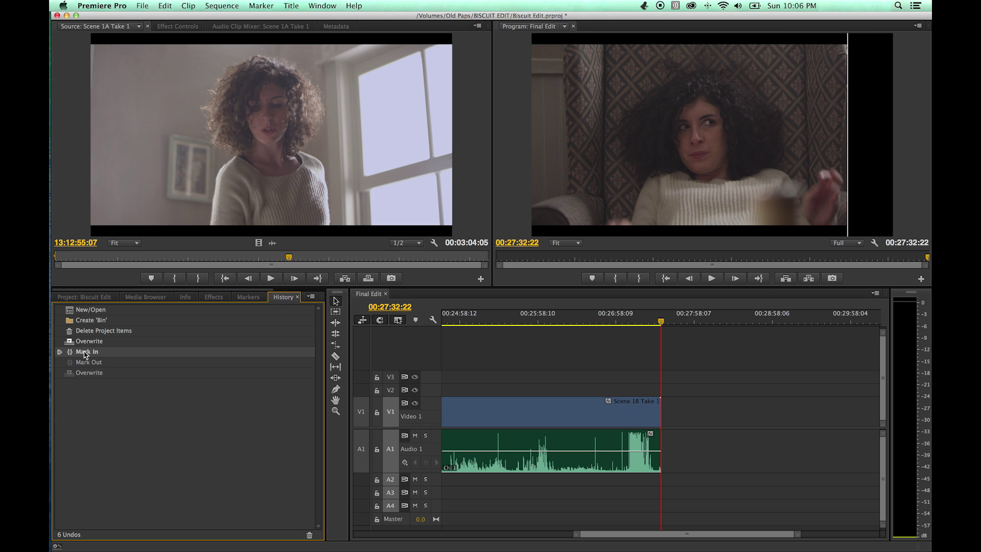
pyautogui.press('super+z')
pyautogui.press('super+z')
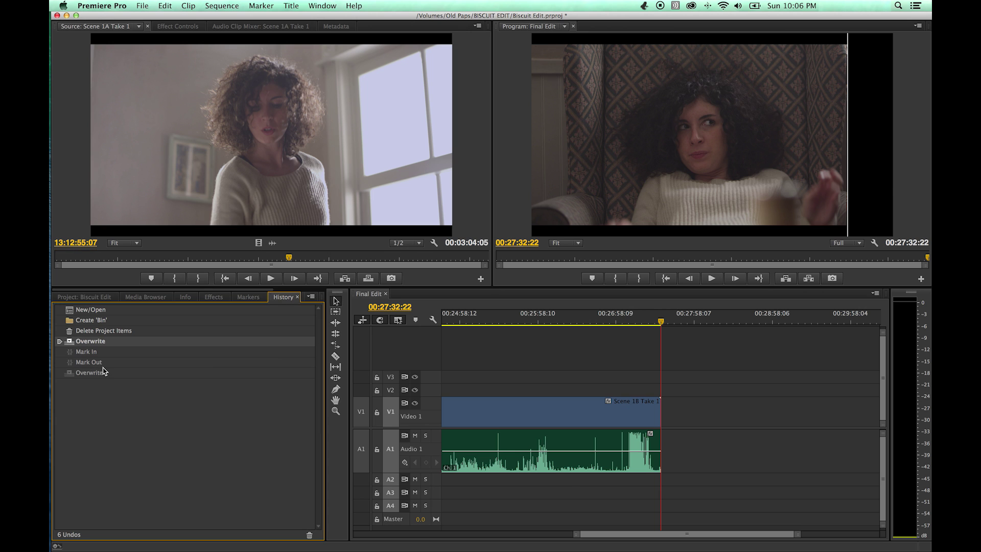
pyautogui.press('super+z')
pyautogui.press('super+z')
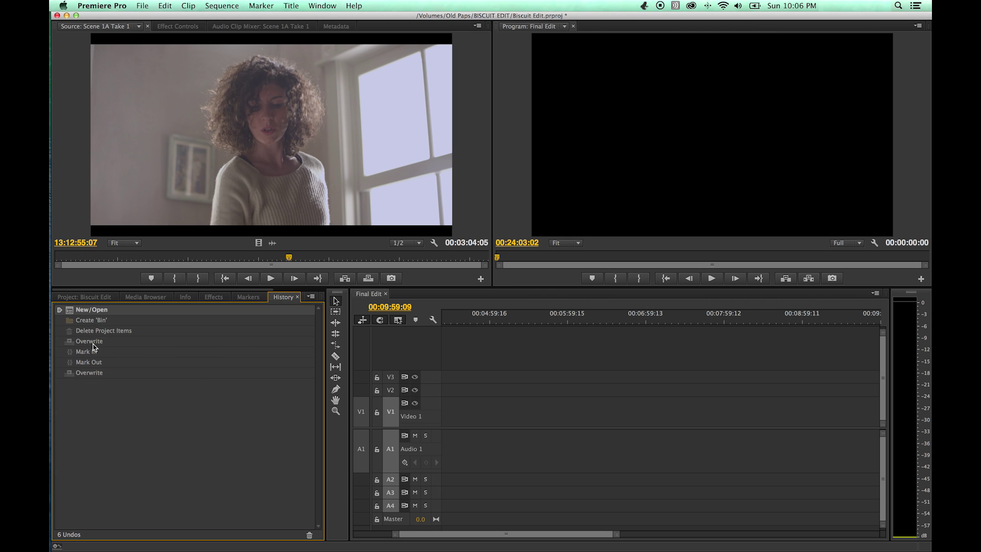
# - Jump to the last Overwrite in History, restoring Scene 1B Take 1 and Scene 1A Take 1 to Final Edit
pyautogui.click(91, 373)
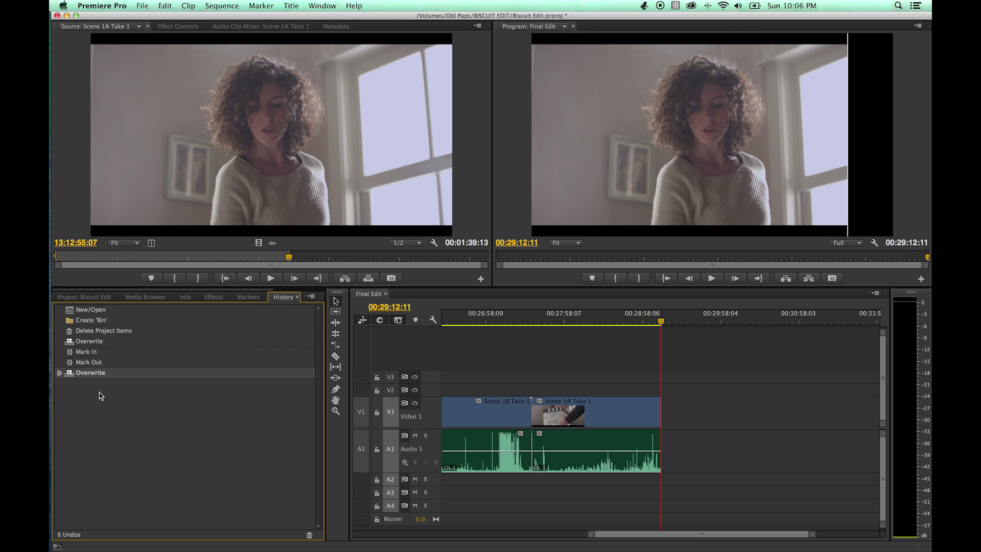
pyautogui.press('super+z')
pyautogui.press('super+z')
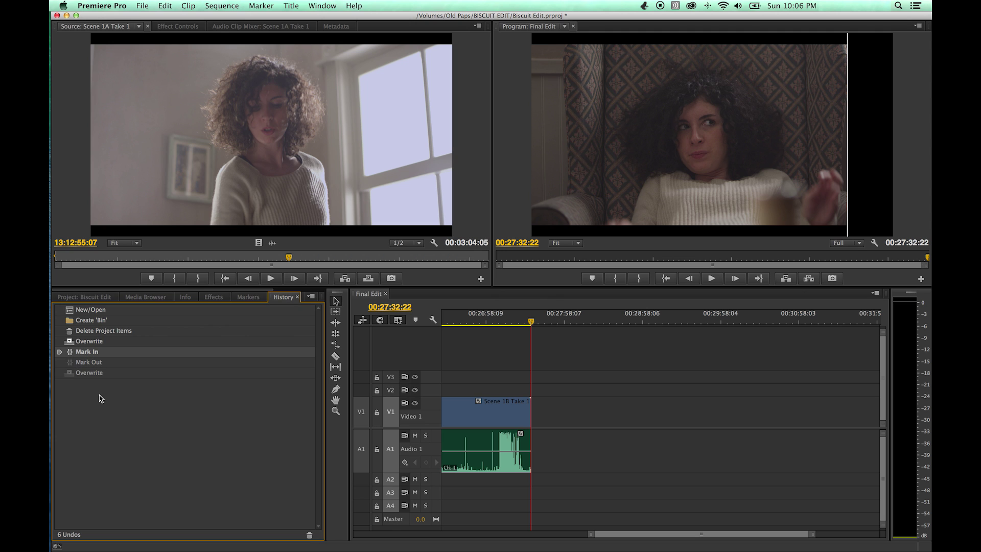
pyautogui.press('super+shift+z')
pyautogui.press('super+shift+z')
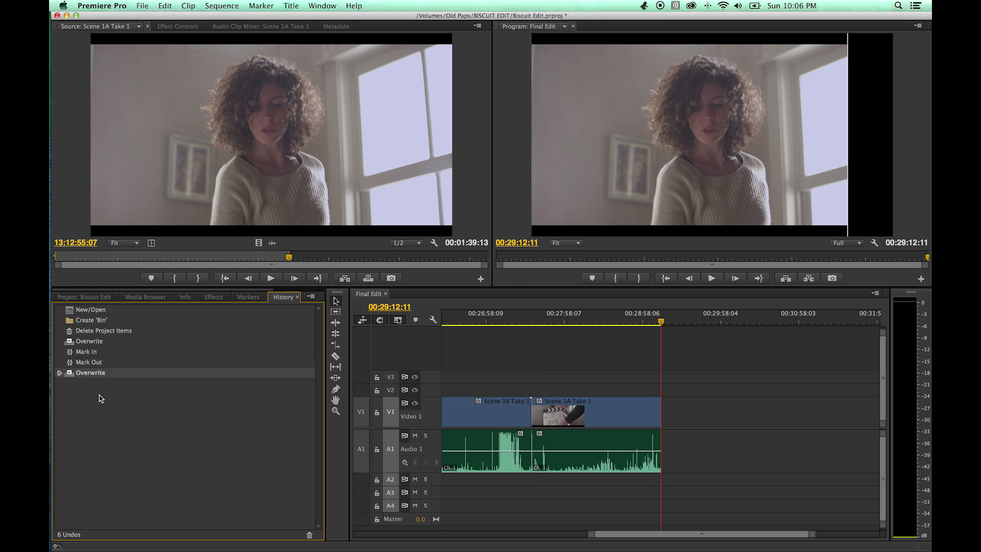
pyautogui.press('super+z')
pyautogui.press('super+z')
pyautogui.press('super+z')
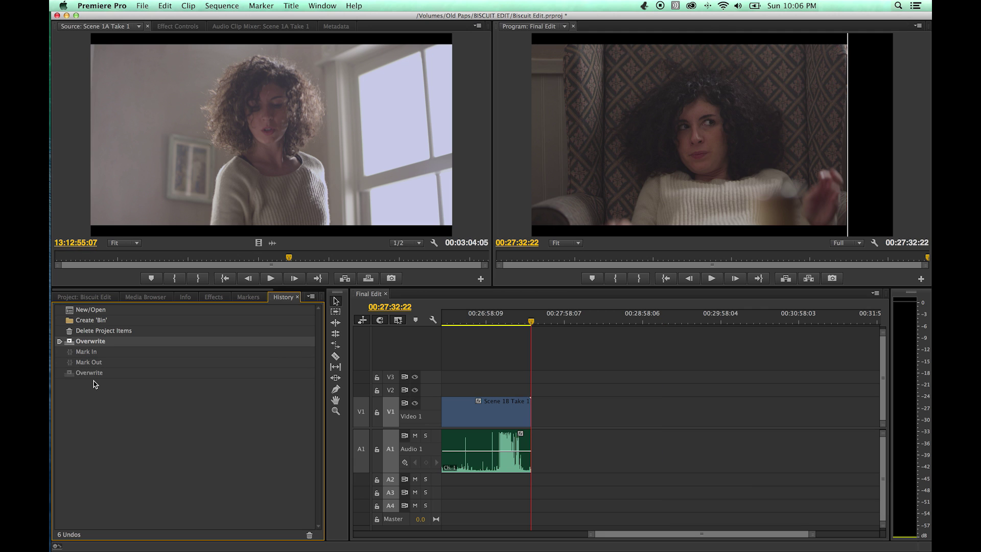
pyautogui.press('super+shift+z')
pyautogui.press('super+shift+z')
pyautogui.press('super+shift+z')
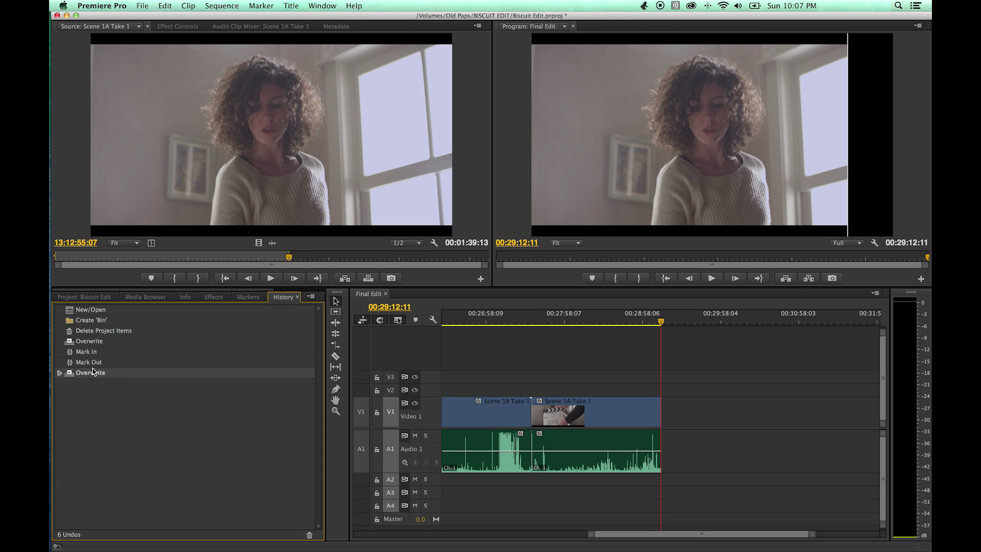
pyautogui.click(99, 321)
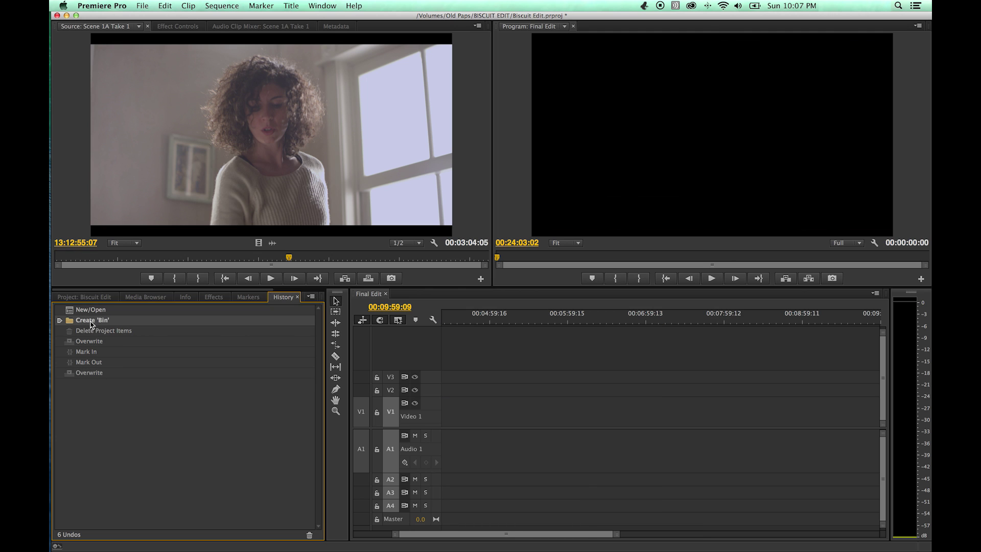
pyautogui.click(99, 374)
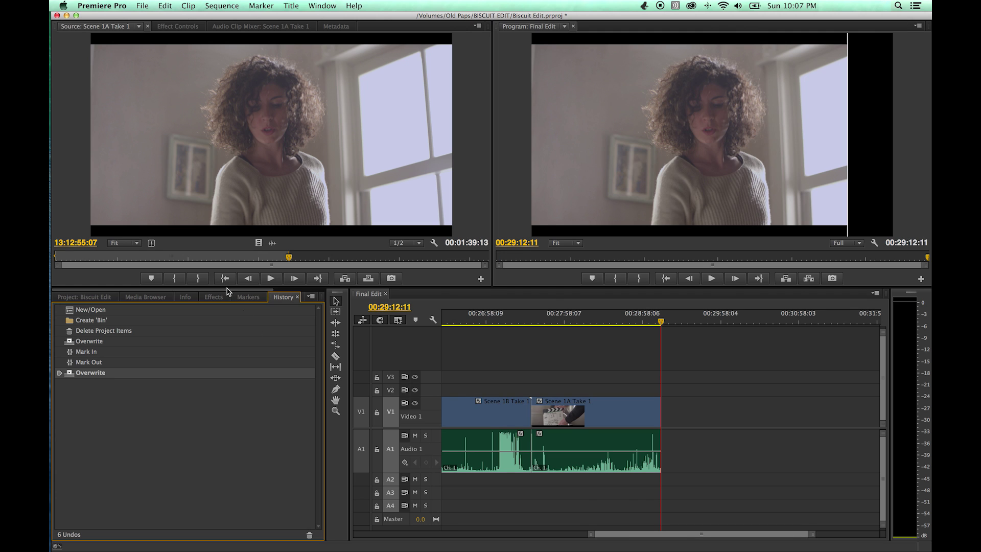
pyautogui.scroll(-2, 250, 299)
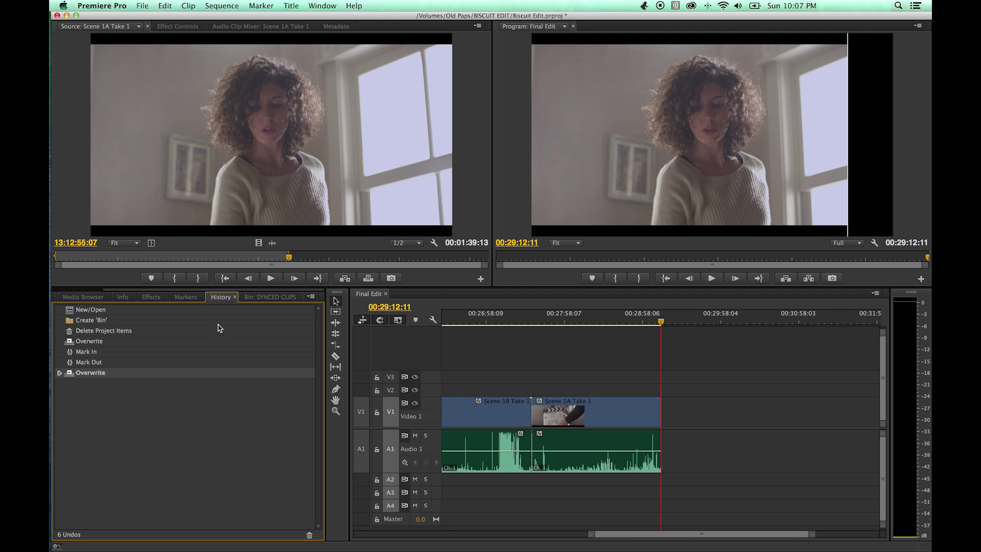